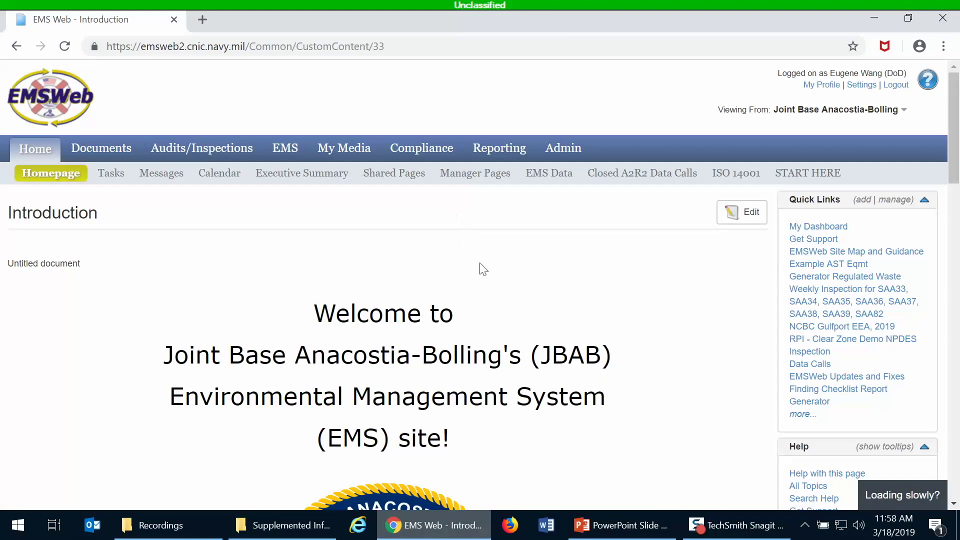
# Step: Examine the Joint Base Anacostia-Bolling homepage, including its welcome text, environmental document links, EMS news and role list
pyautogui.scroll(-3, 482, 281)
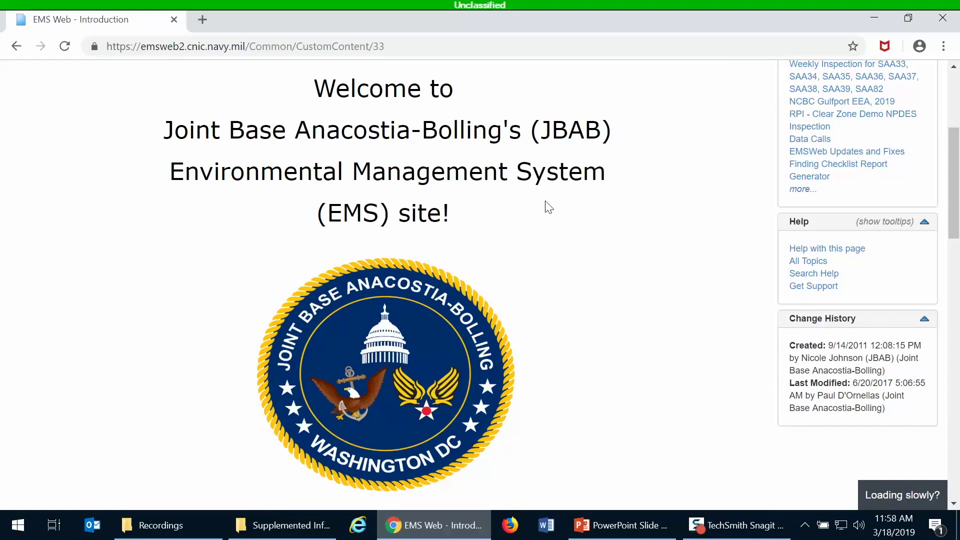
pyautogui.scroll(-3, 577, 303)
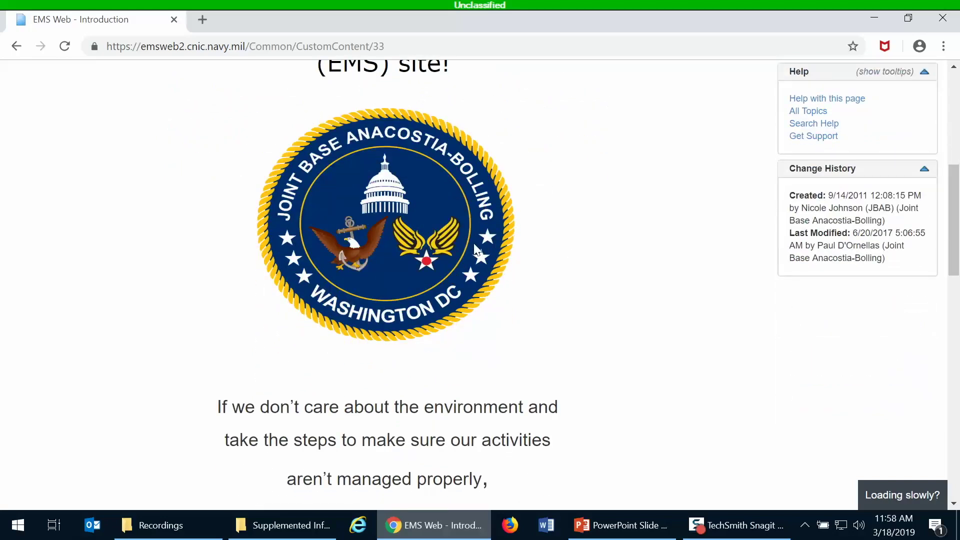
pyautogui.scroll(-6, 556, 349)
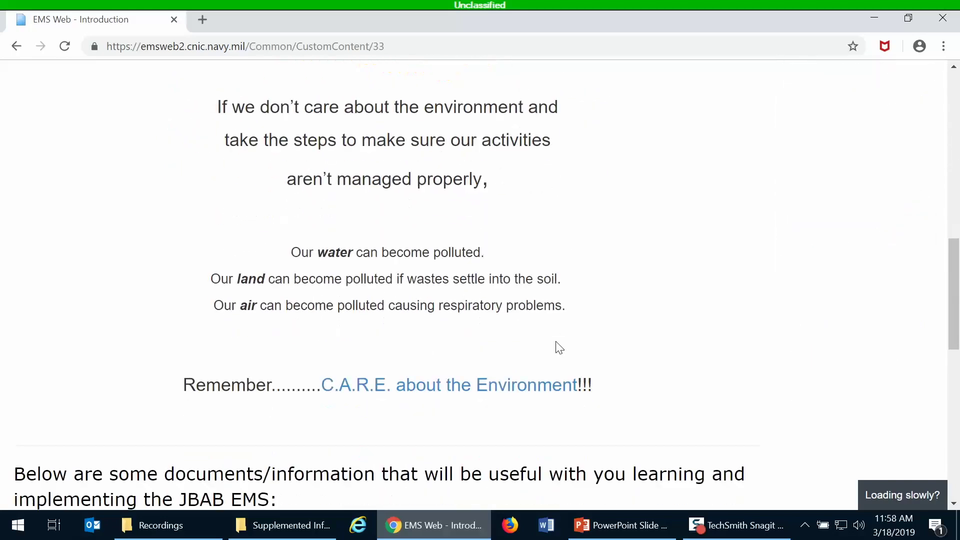
pyautogui.scroll(-3, 558, 349)
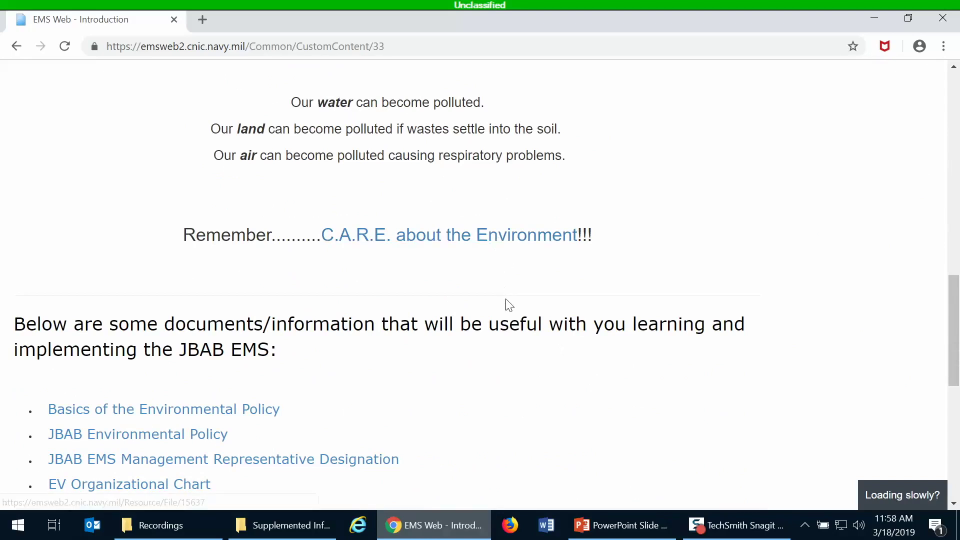
pyautogui.scroll(-5, 505, 302)
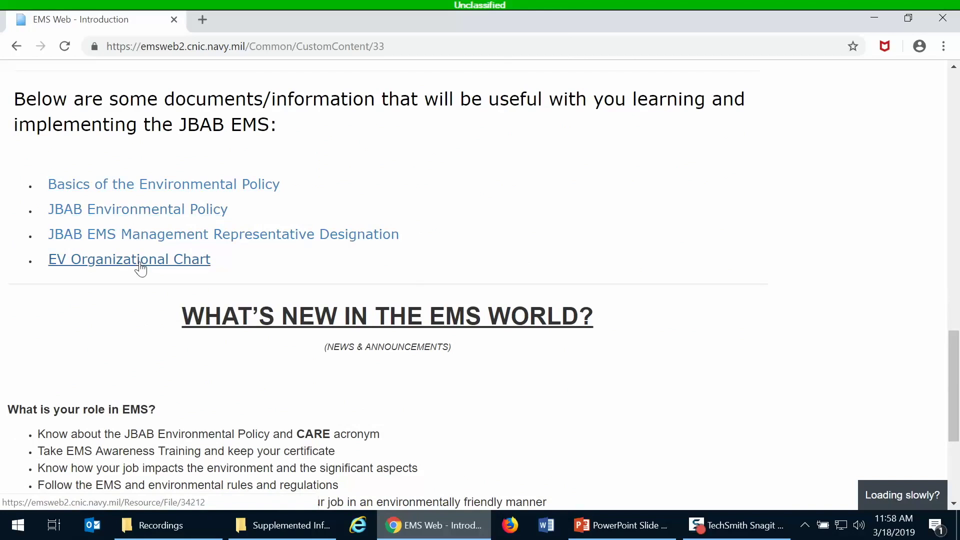
pyautogui.scroll(-4, 140, 268)
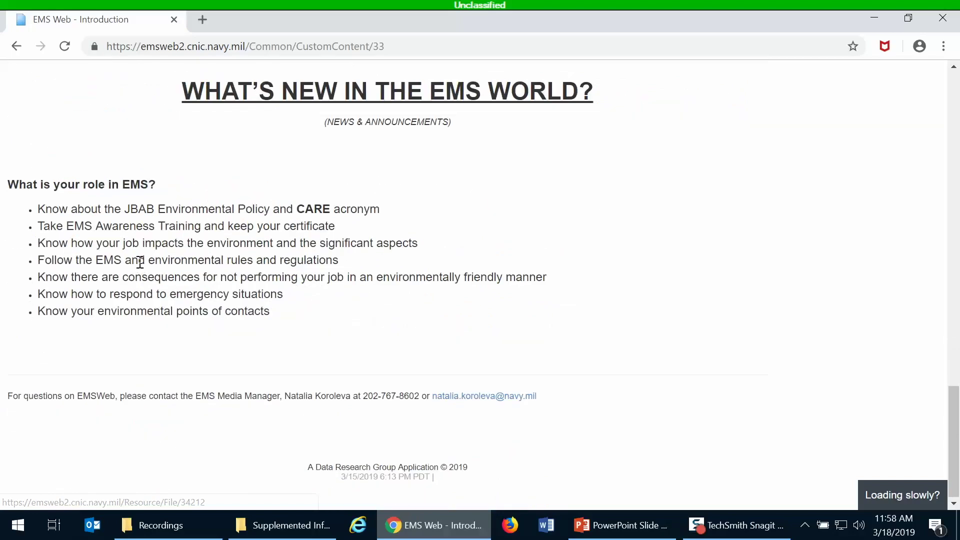
pyautogui.scroll(3, 141, 263)
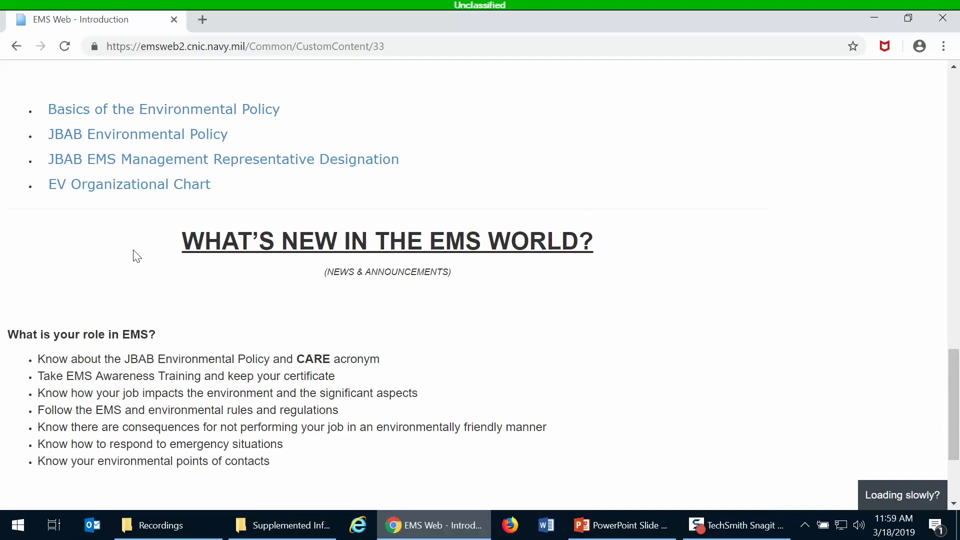
pyautogui.scroll(-3, 136, 256)
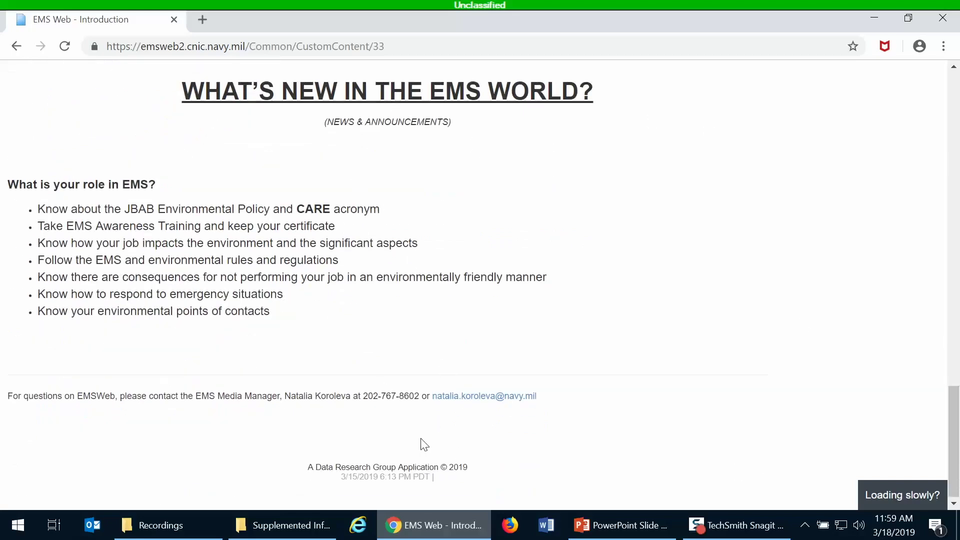
pyautogui.scroll(20, 419, 437)
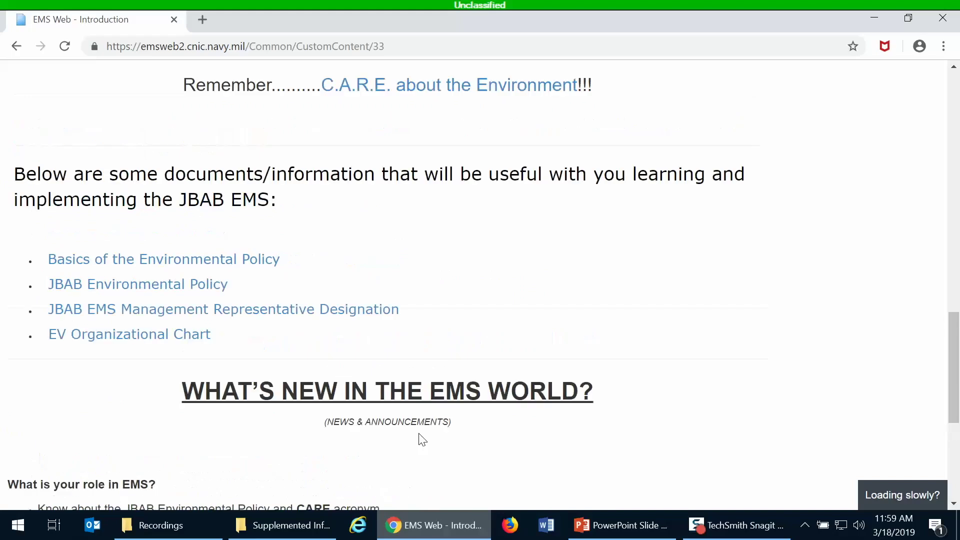
pyautogui.scroll(2, 418, 433)
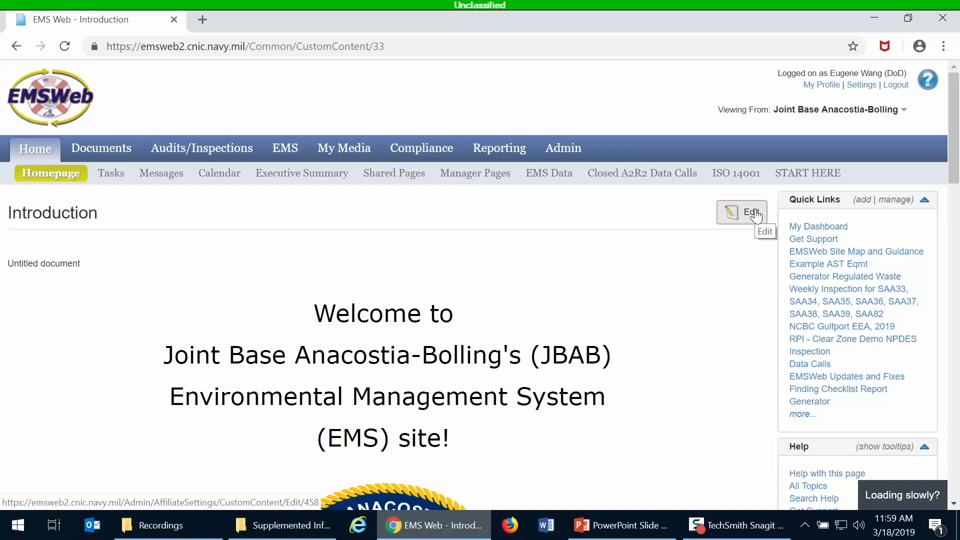
# Step: Open the EMS Forum Topics manager page and look over its introduction and list of forum topics
pyautogui.moveTo(493, 177)
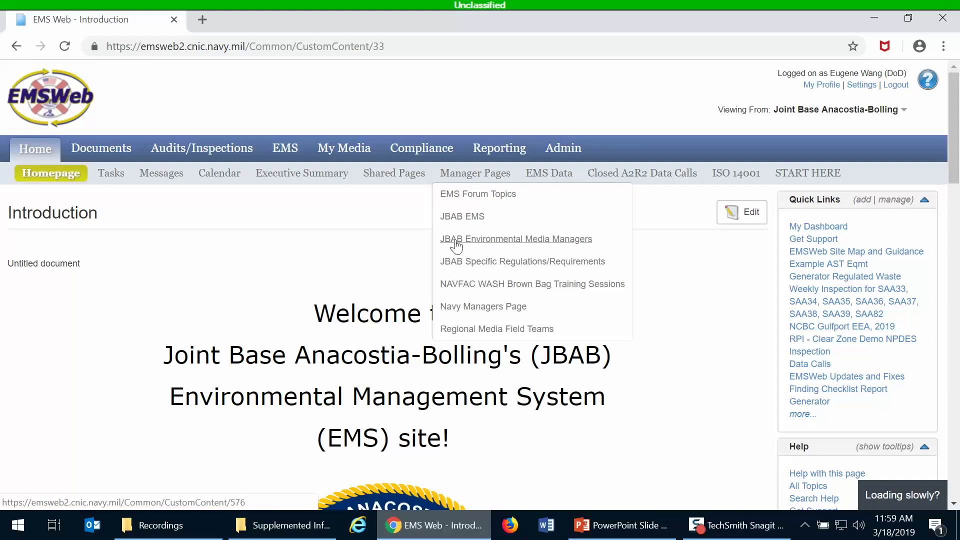
pyautogui.click(462, 199)
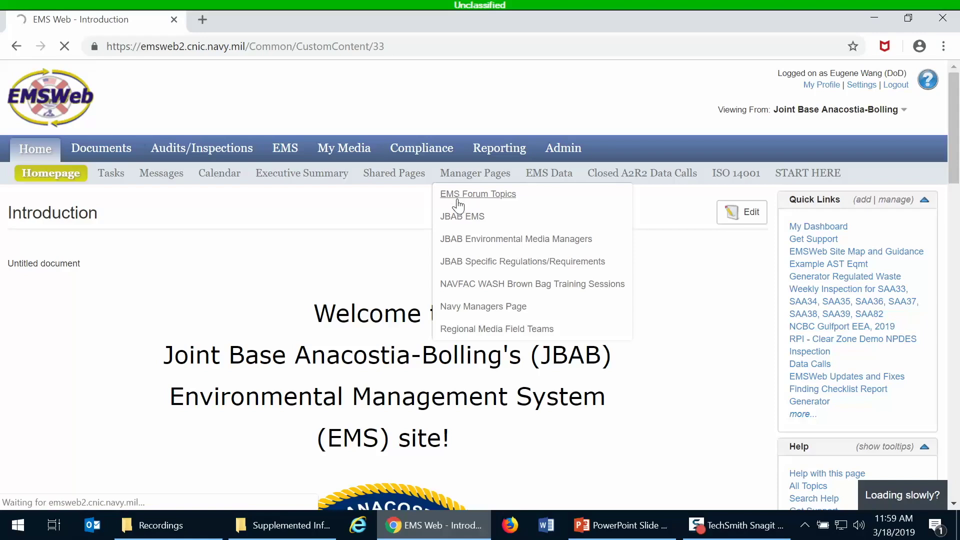
pyautogui.scroll(-1, 451, 276)
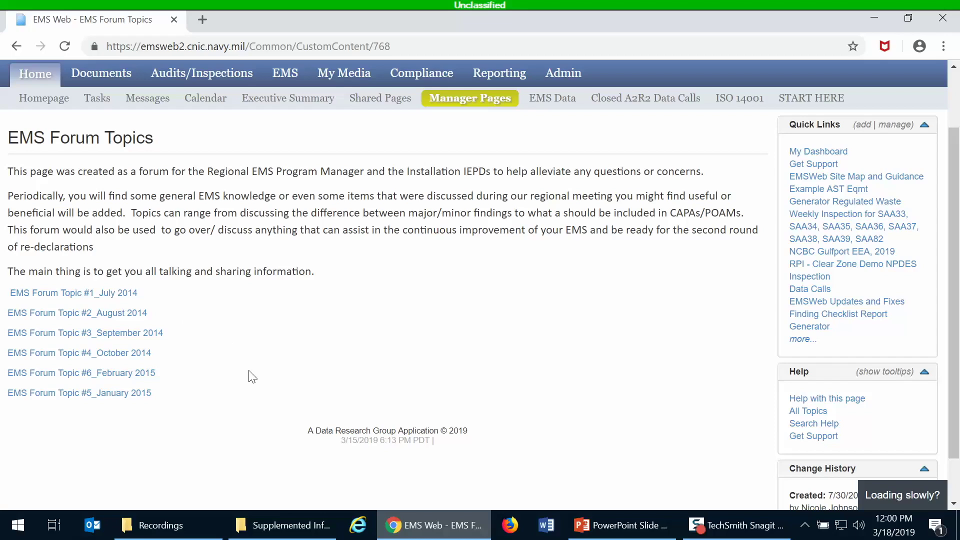
# Step: Open the JBAB Environmental Media Managers page and look through its list of media program links
pyautogui.scroll(2, 251, 376)
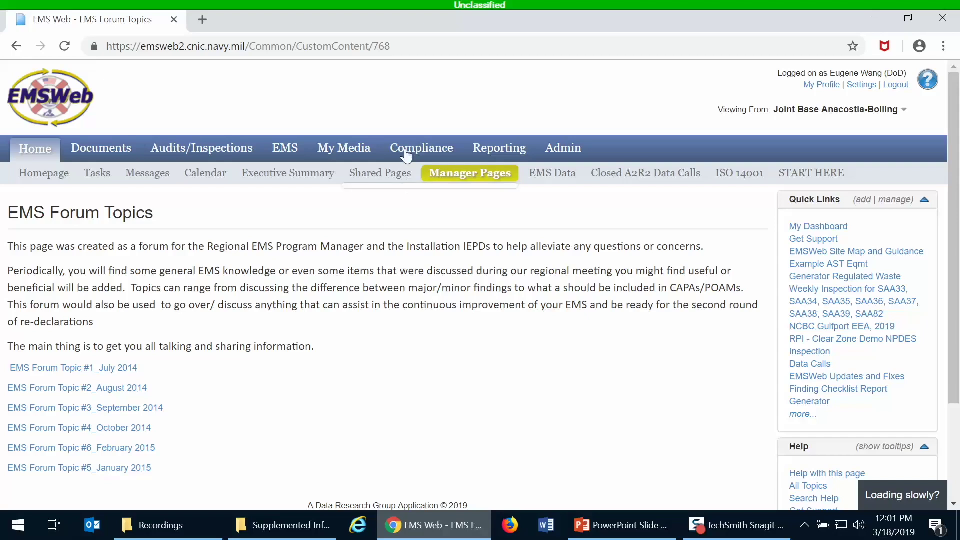
pyautogui.moveTo(463, 175)
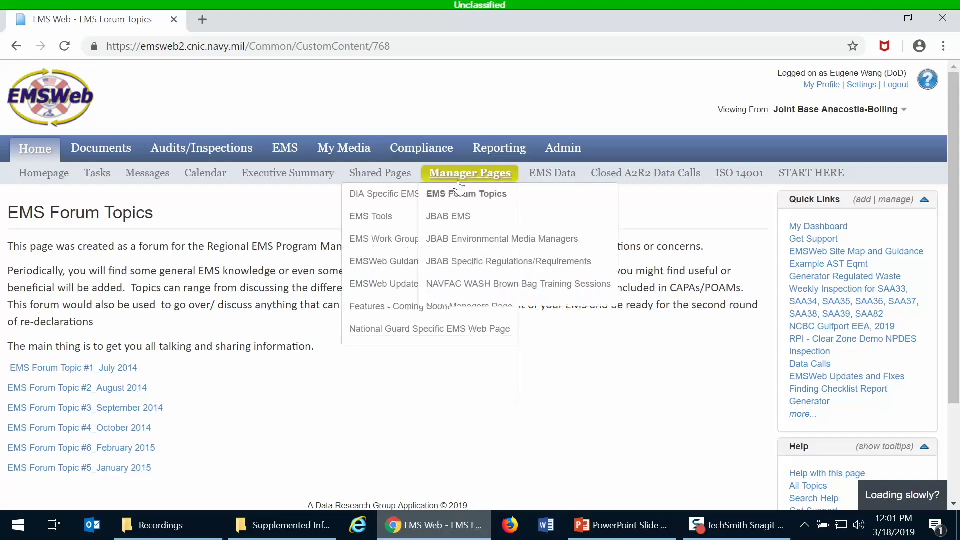
pyautogui.click(464, 239)
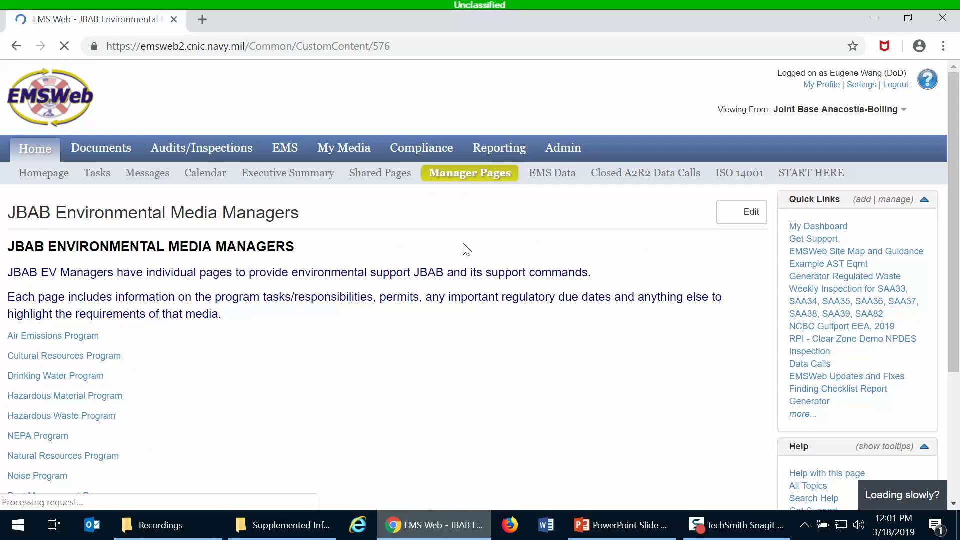
pyautogui.scroll(-4, 345, 350)
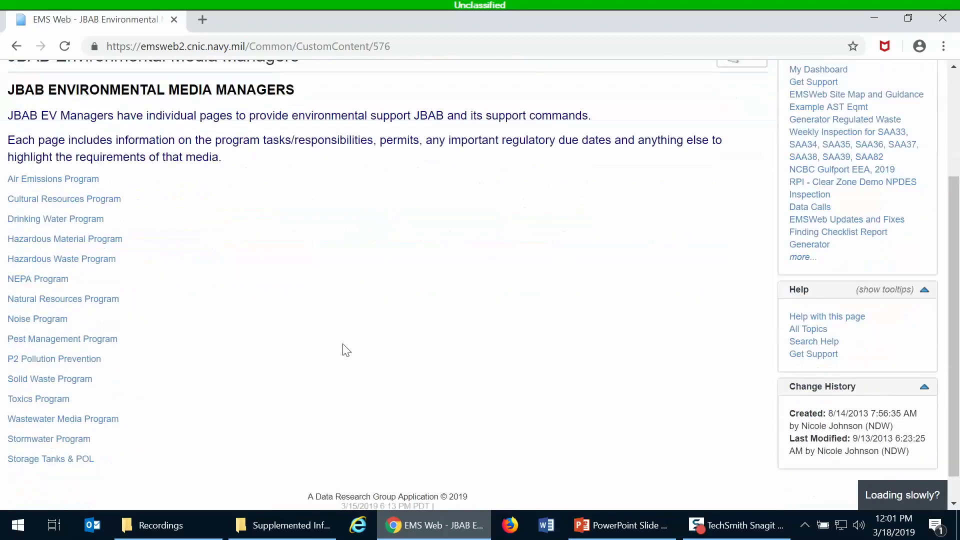
pyautogui.scroll(1, 345, 350)
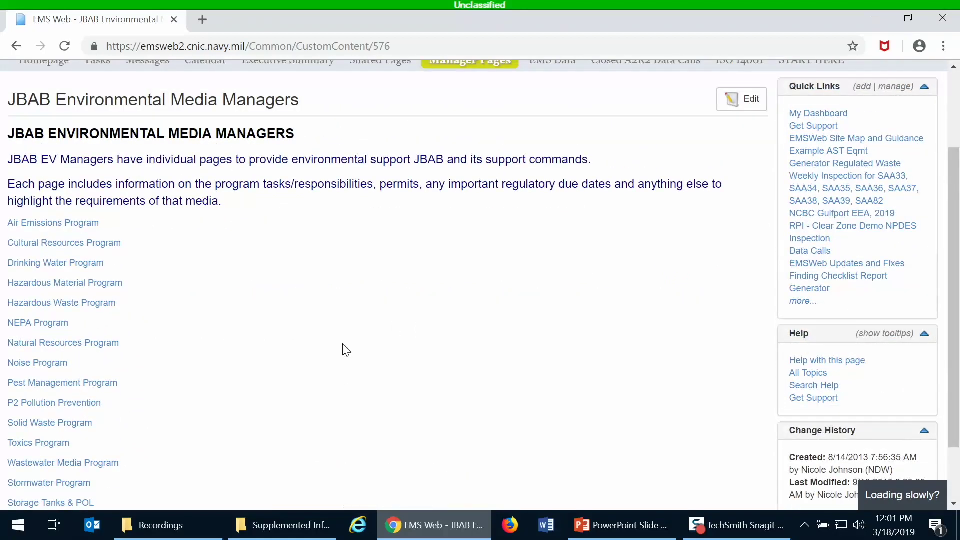
pyautogui.scroll(1, 343, 350)
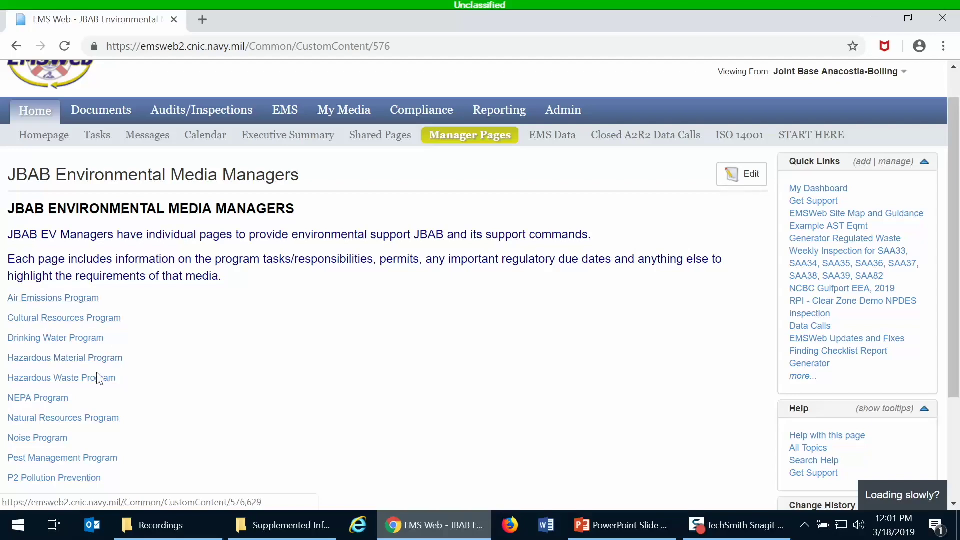
# Step: Open the Hazardous Waste Program page and read its overview, media manager tasks, record listing link and critical dates
pyautogui.scroll(-1, 155, 373)
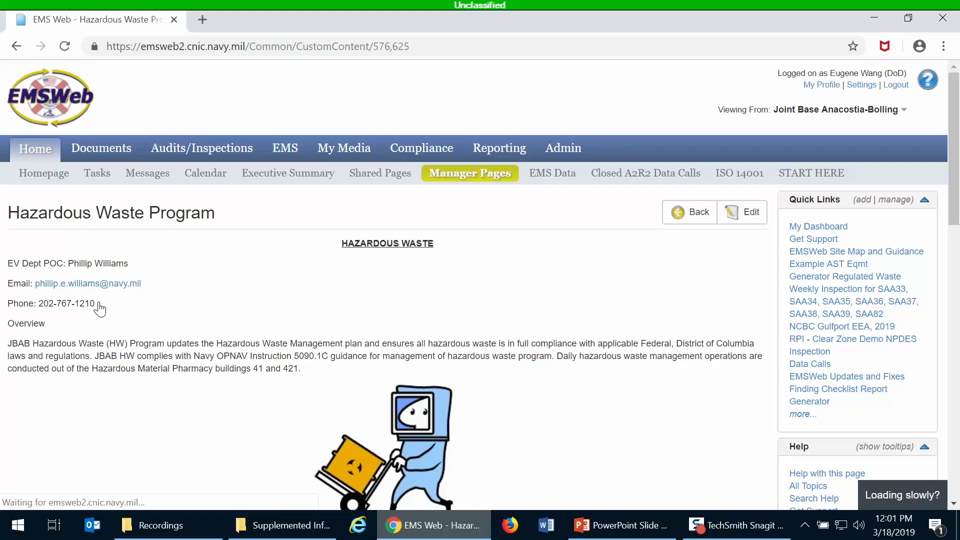
pyautogui.scroll(-3, 196, 286)
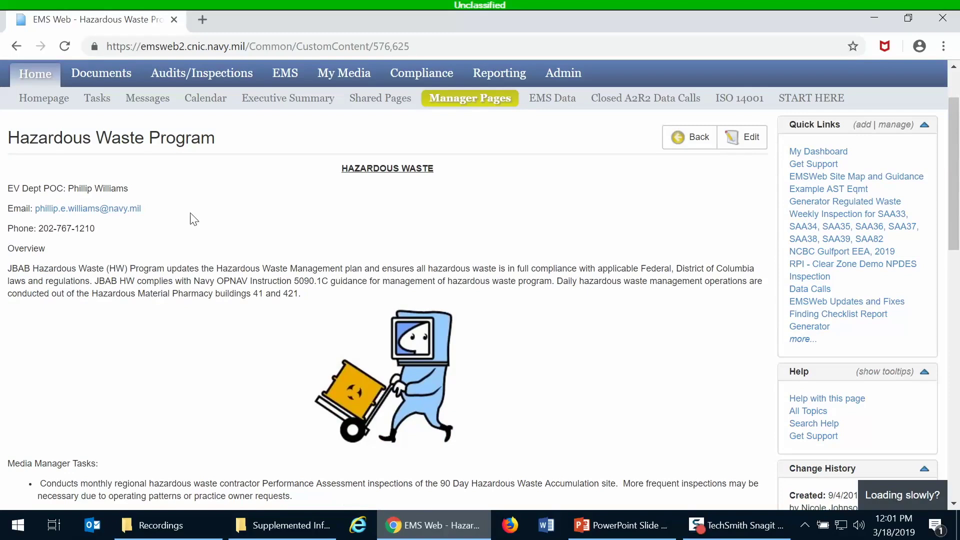
pyautogui.scroll(-3, 193, 218)
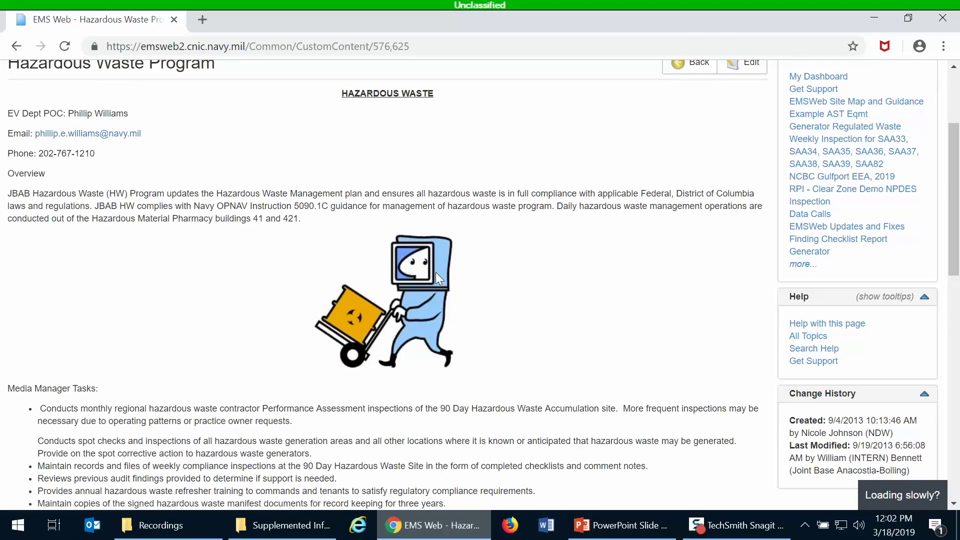
pyautogui.scroll(-3, 86, 265)
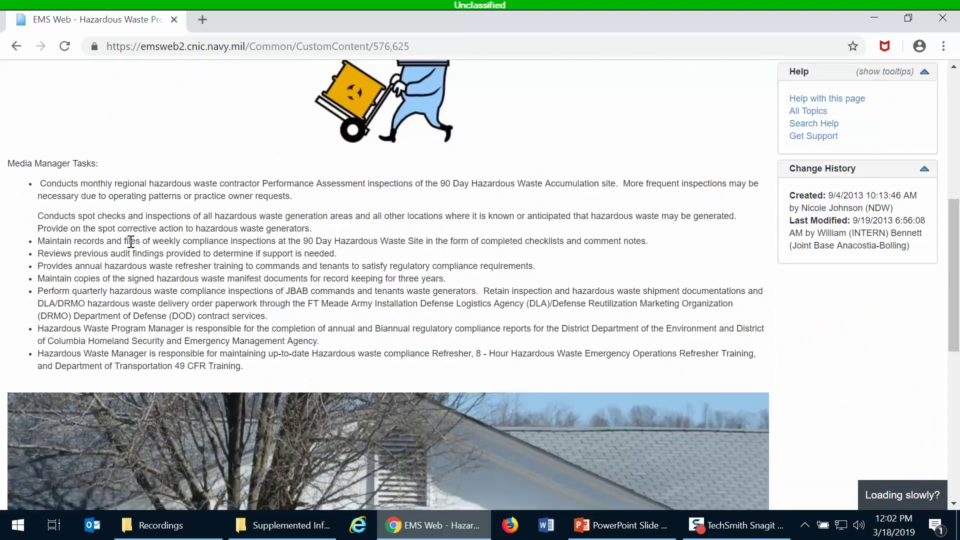
pyautogui.scroll(-6, 131, 241)
pyautogui.scroll(3, 137, 247)
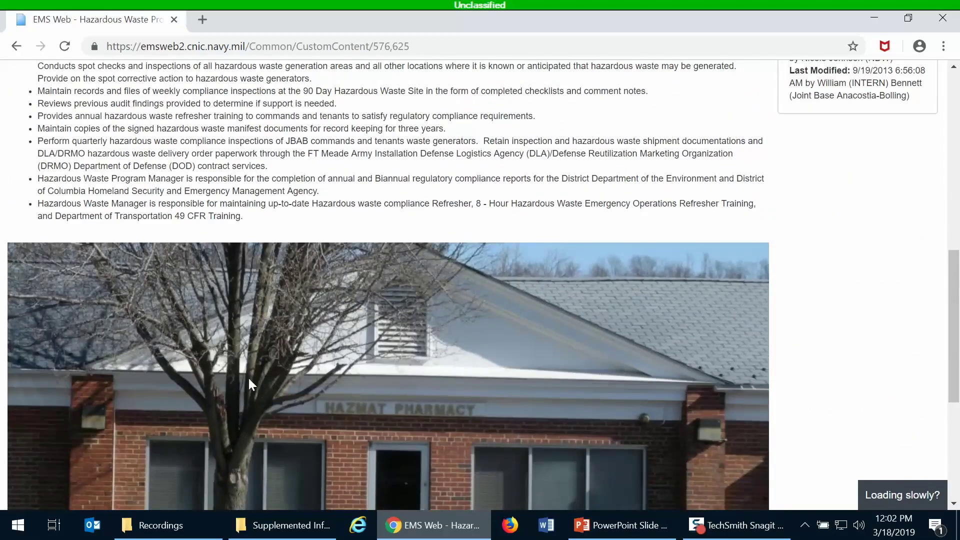
pyautogui.scroll(-5, 250, 380)
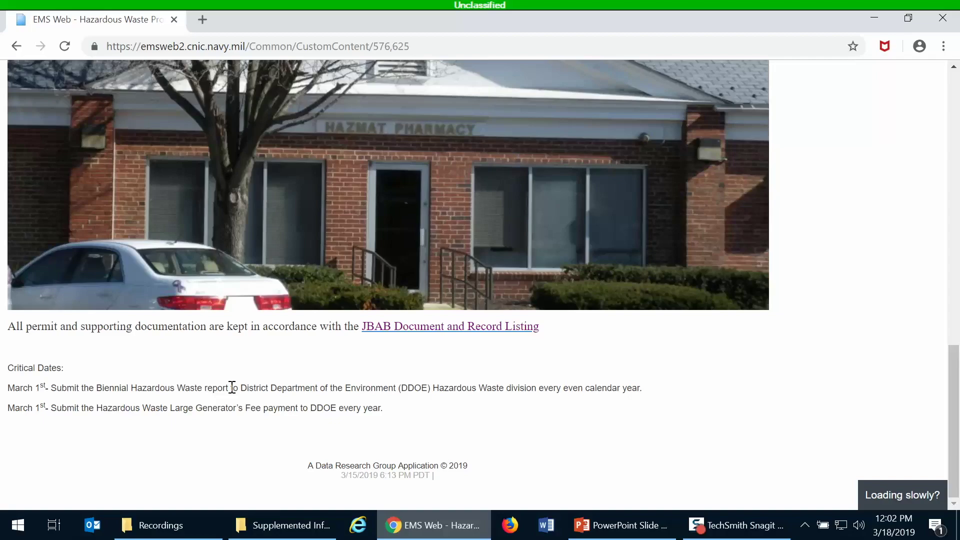
pyautogui.scroll(10, 232, 387)
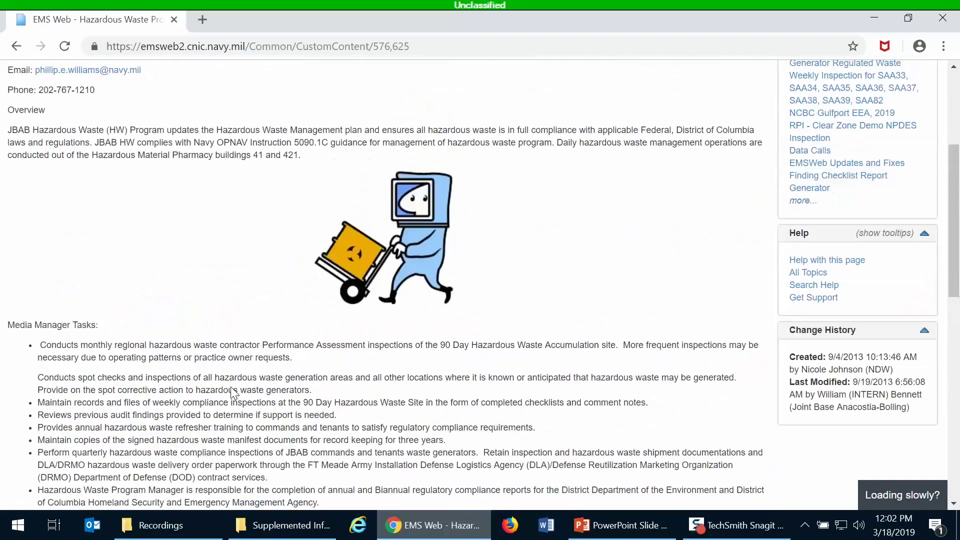
pyautogui.scroll(2, 231, 388)
pyautogui.scroll(3, 234, 393)
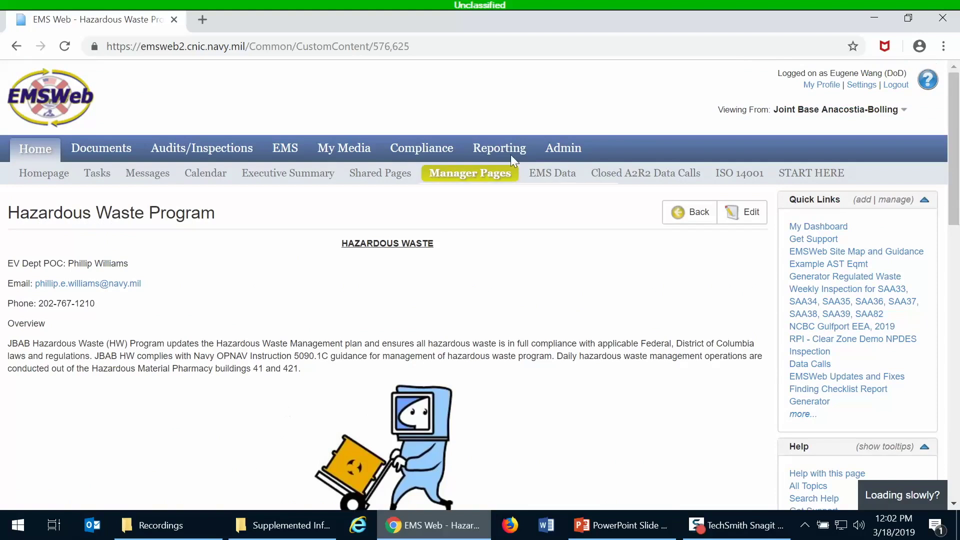
# Step: Switch the viewing organization to Naval Station Atlantis by searching the organizations for "atlantis"
pyautogui.click(840, 112)
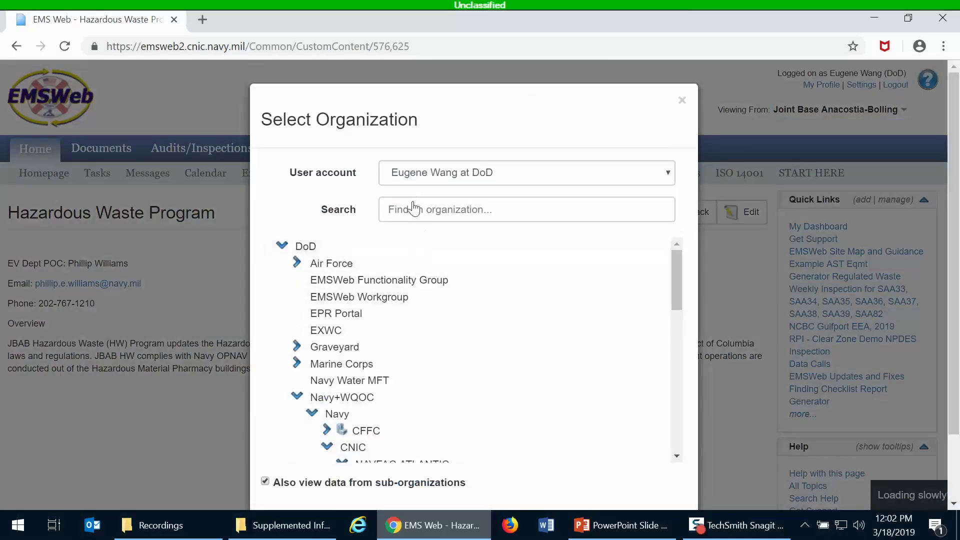
pyautogui.click(414, 206)
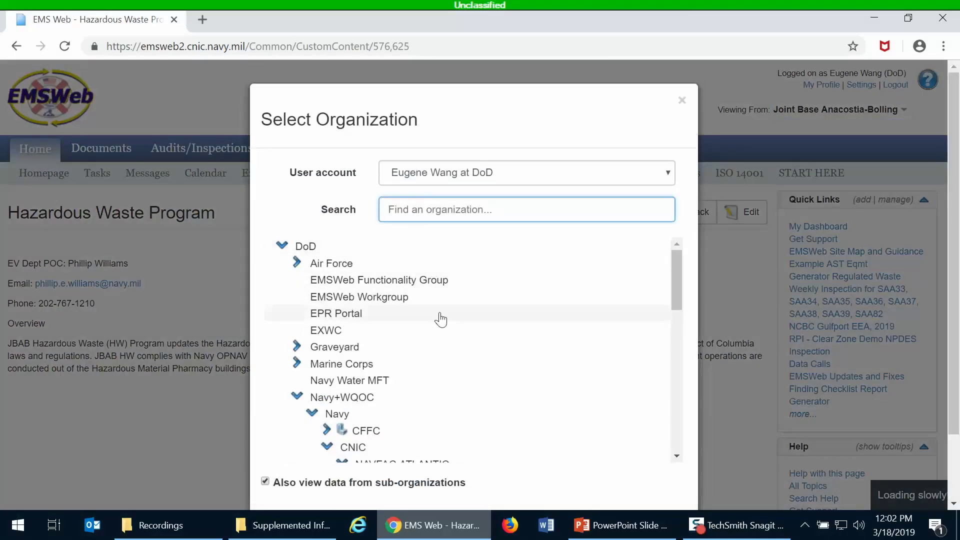
pyautogui.write('atlantis')
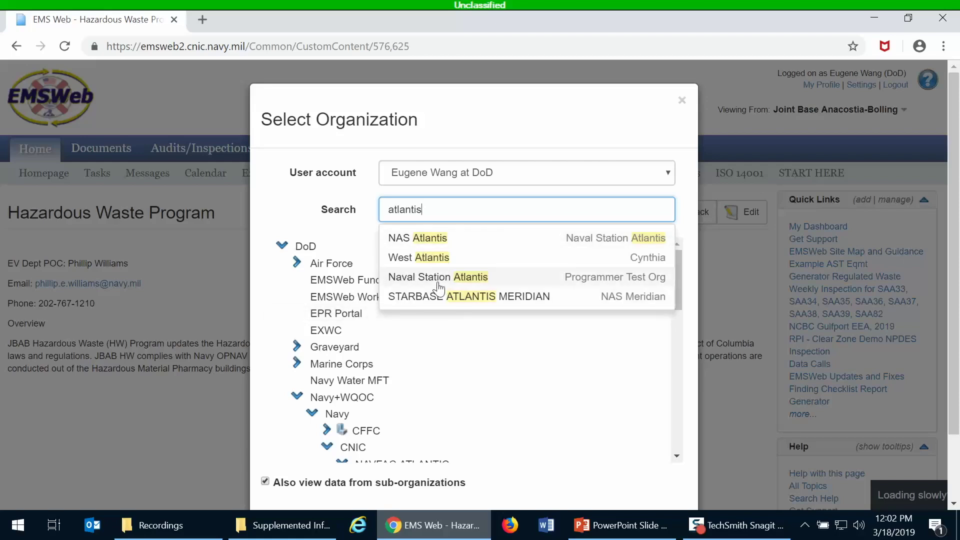
pyautogui.click(439, 283)
pyautogui.click(626, 464)
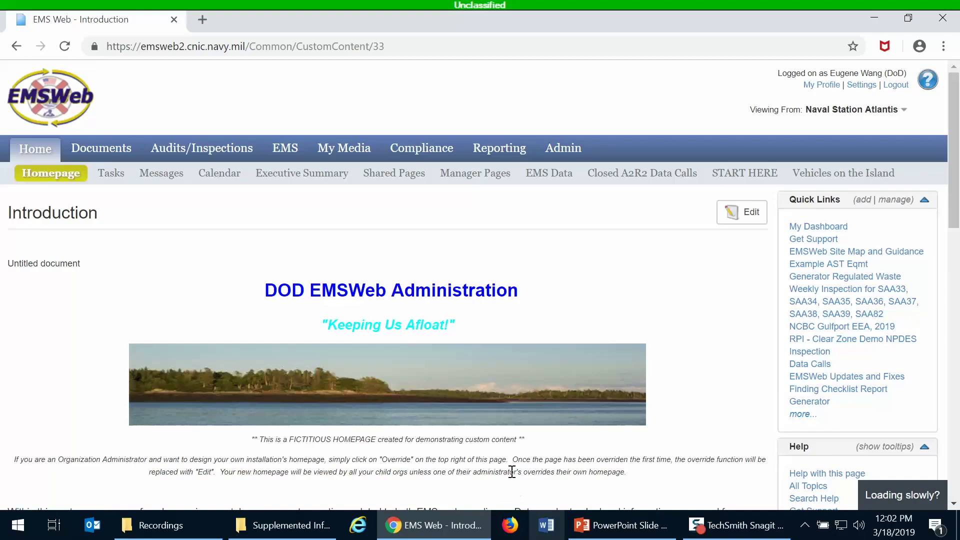
# Step: Look over the Naval Station Atlantis homepage and open its Introduction custom content page for editing
pyautogui.scroll(-3, 500, 425)
pyautogui.scroll(2, 488, 395)
pyautogui.scroll(1, 488, 395)
pyautogui.scroll(-5, 333, 377)
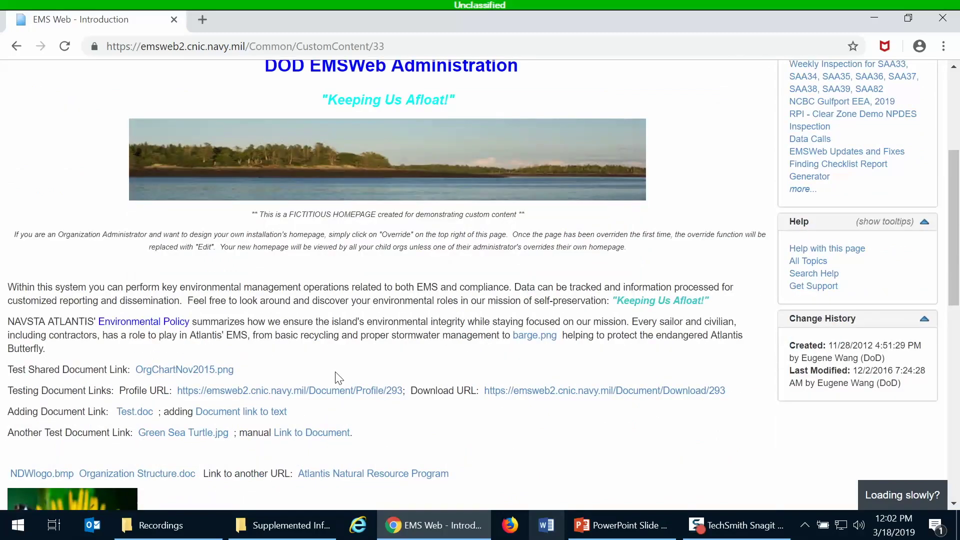
pyautogui.scroll(-4, 337, 377)
pyautogui.scroll(7, 336, 377)
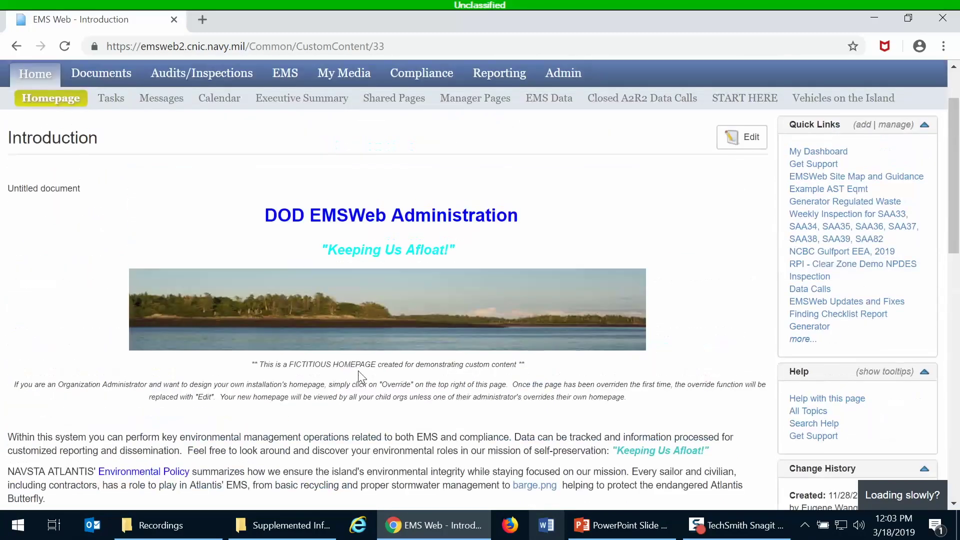
pyautogui.click(736, 154)
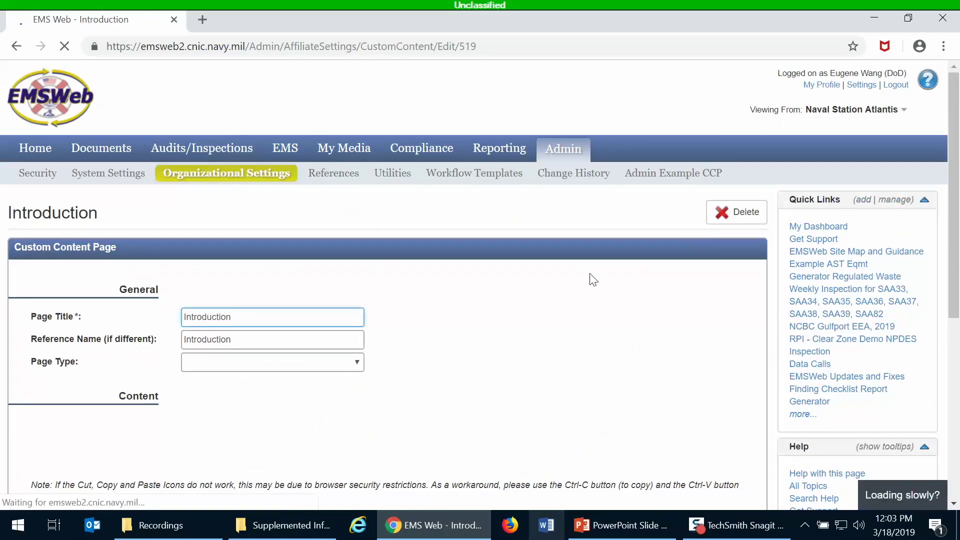
pyautogui.scroll(-6, 593, 279)
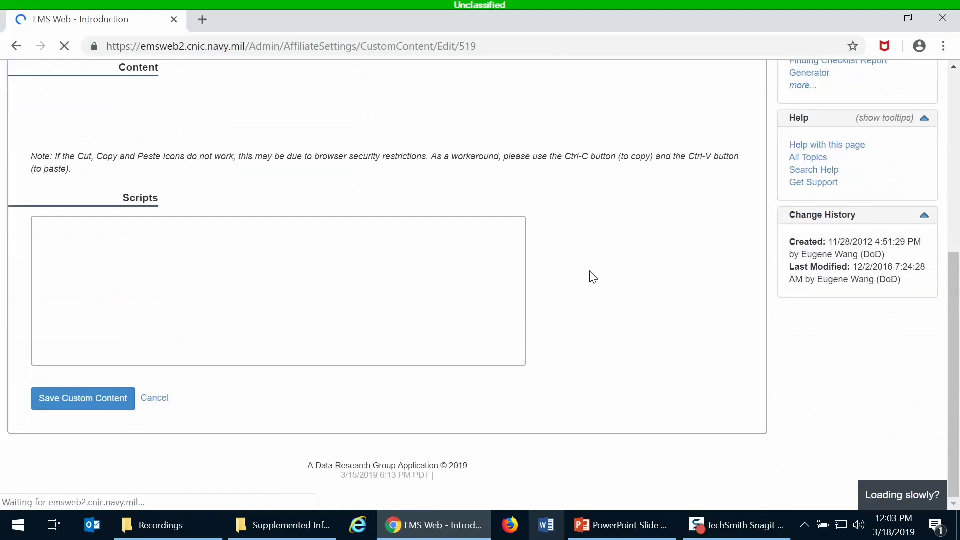
# Step: Look over the Introduction page's title, reference name and page type fields and the existing homepage content in the editor
pyautogui.scroll(5, 594, 278)
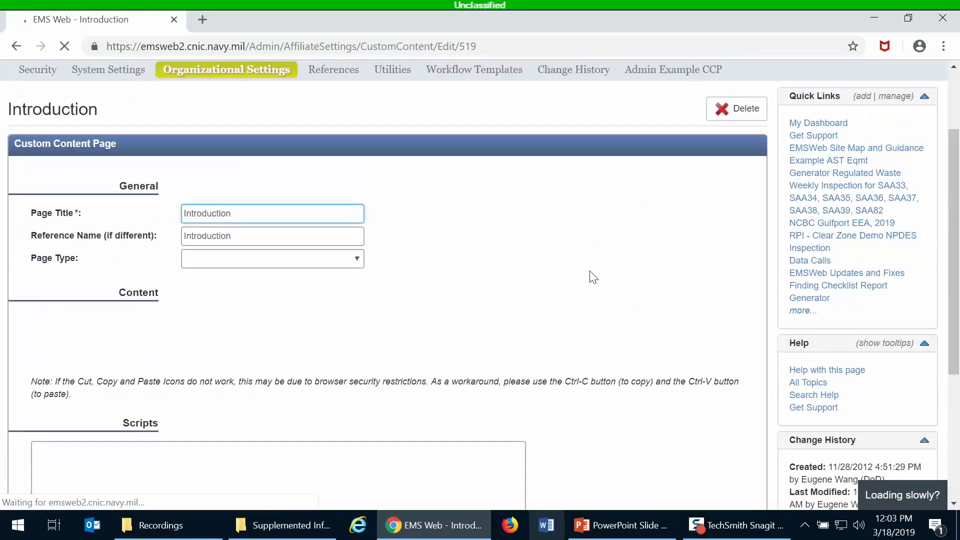
pyautogui.scroll(-3, 594, 277)
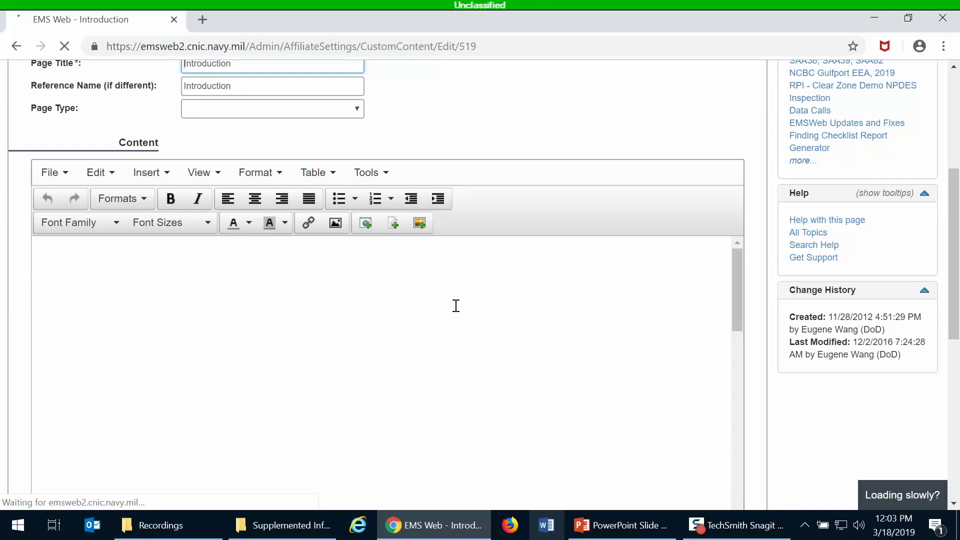
pyautogui.scroll(1, 456, 306)
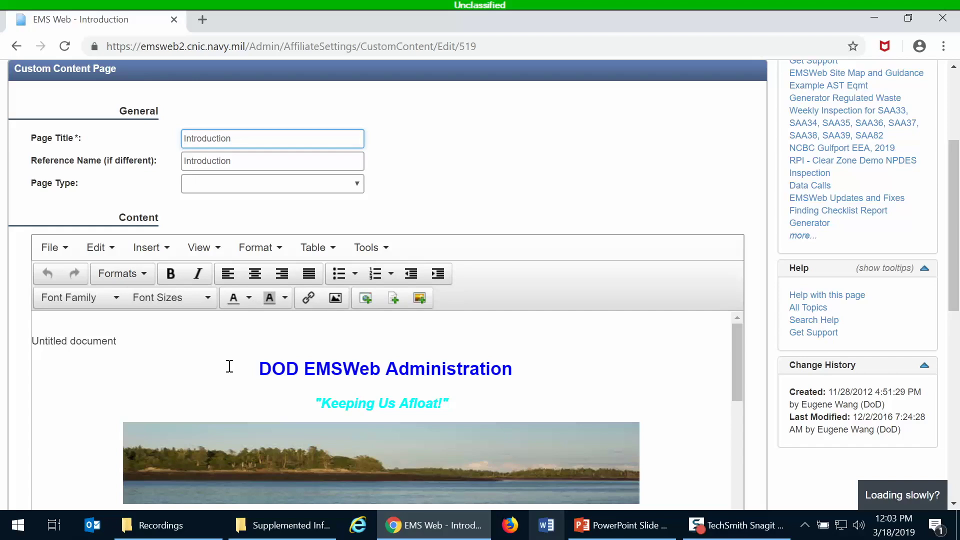
pyautogui.scroll(-3, 227, 363)
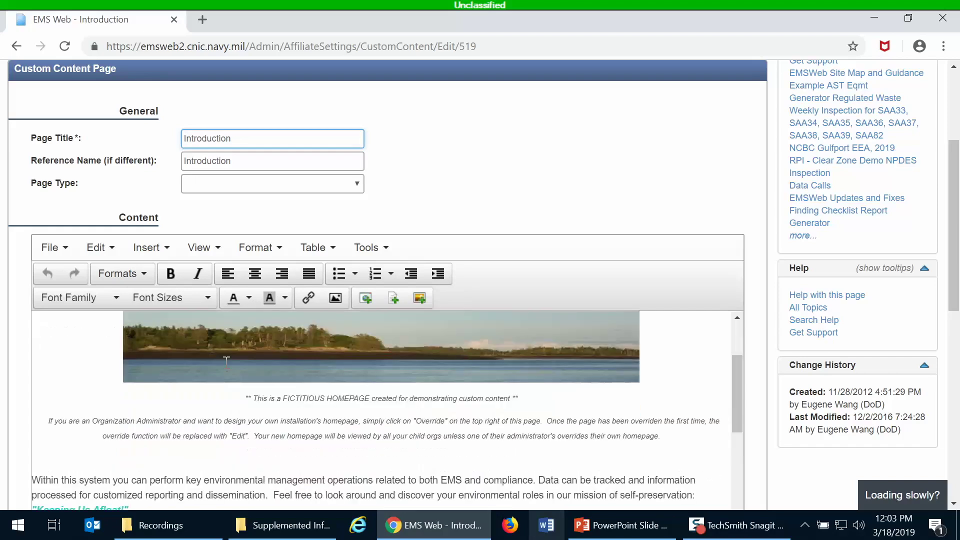
pyautogui.scroll(3, 225, 362)
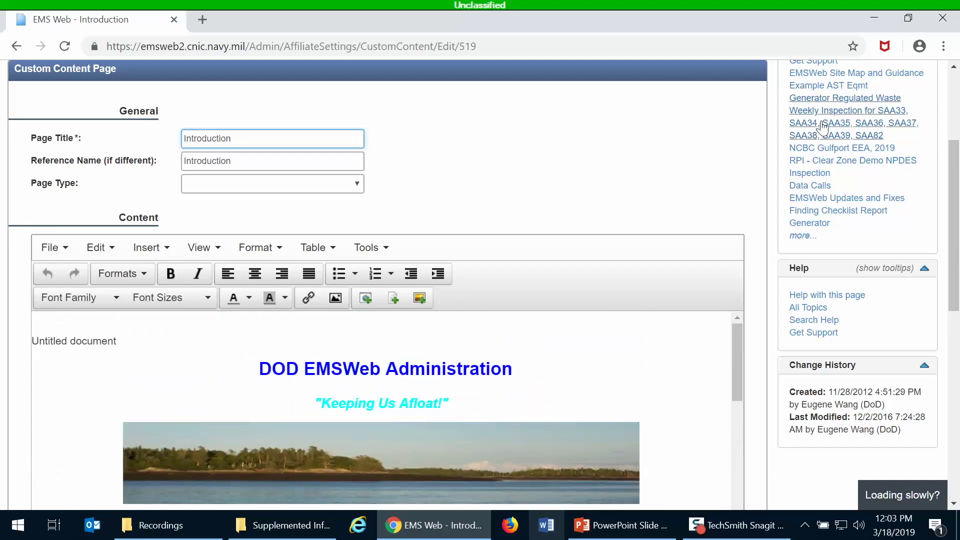
pyautogui.scroll(-3, 955, 258)
pyautogui.moveTo(959, 254)
pyautogui.mouseDown()
pyautogui.moveTo(959, 275)
pyautogui.moveTo(959, 259)
pyautogui.mouseUp()
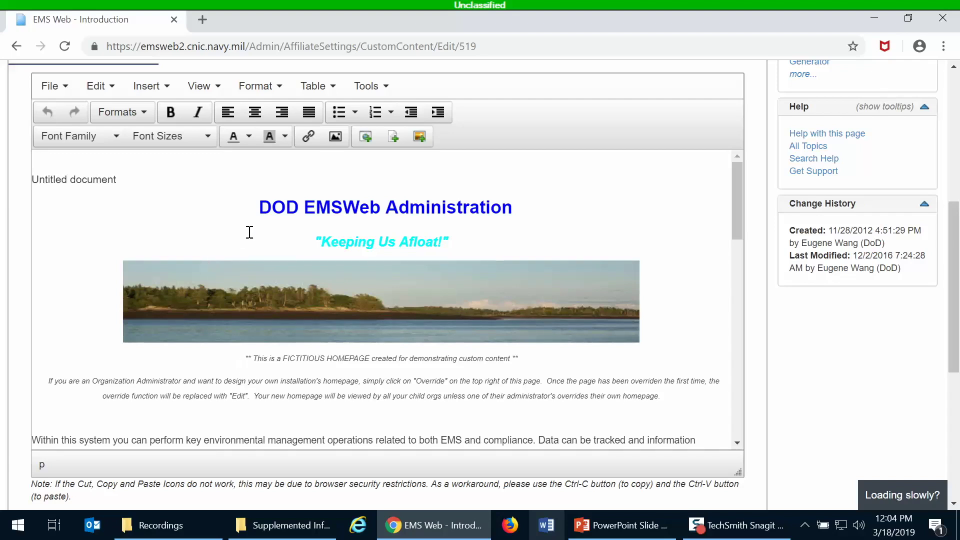
# Step: Review the available format options for headings, inline styles, blocks and alignment without applying any
pyautogui.click(144, 117)
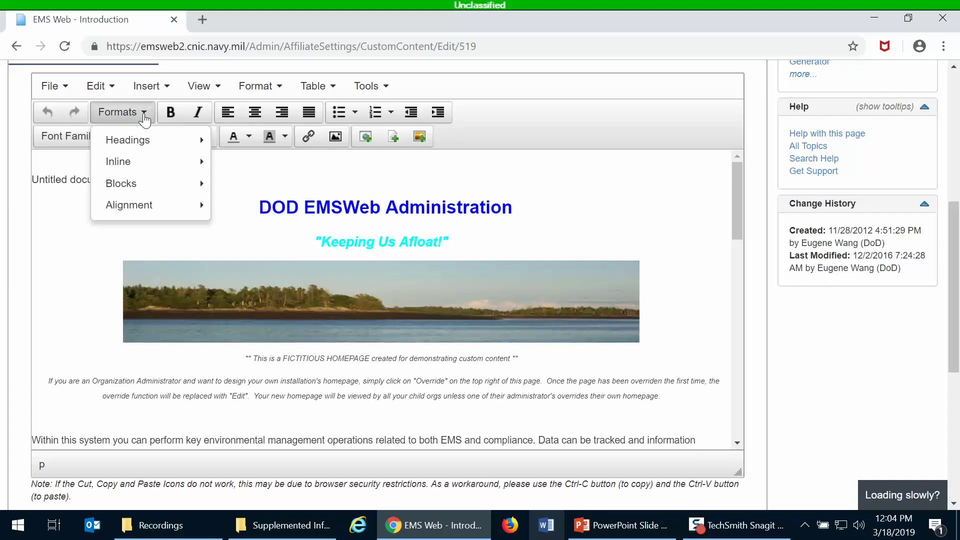
pyautogui.moveTo(136, 144)
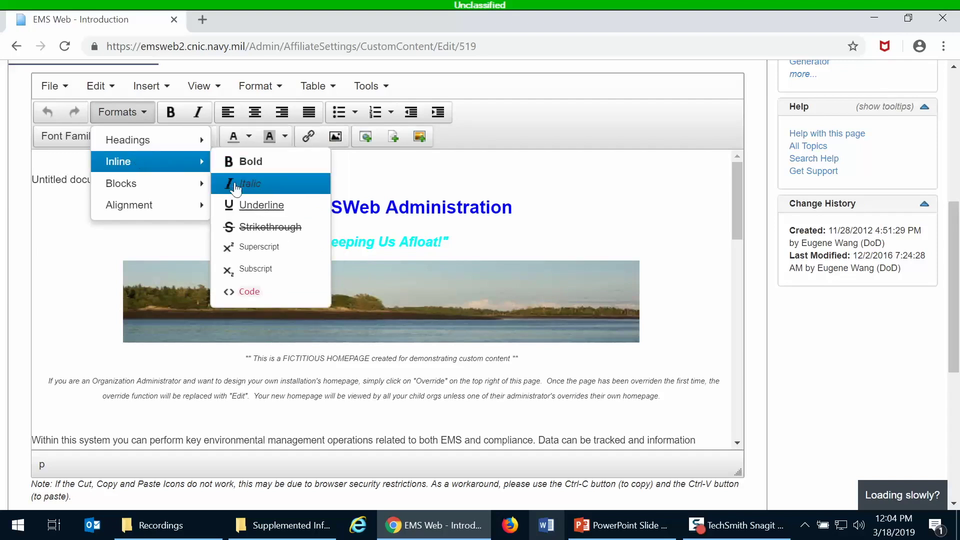
pyautogui.moveTo(191, 184)
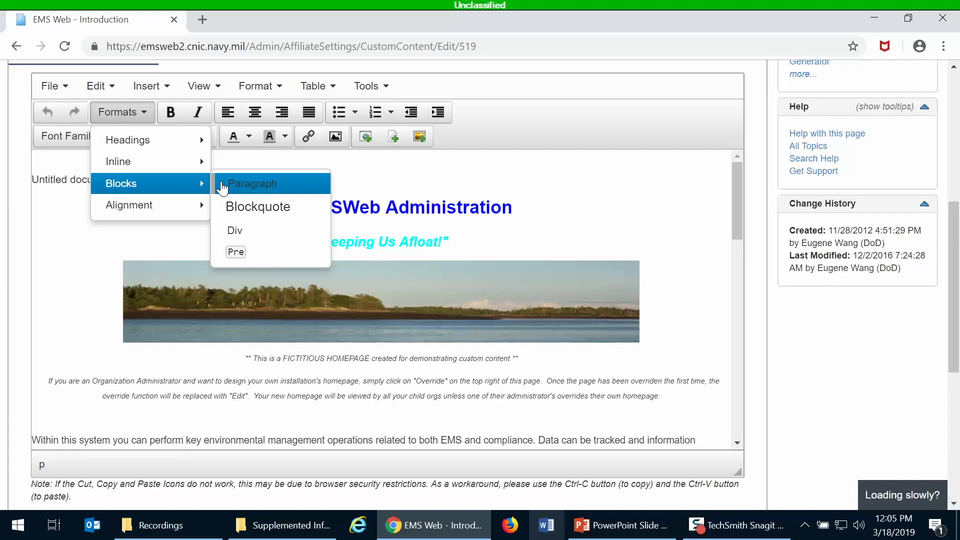
pyautogui.moveTo(185, 210)
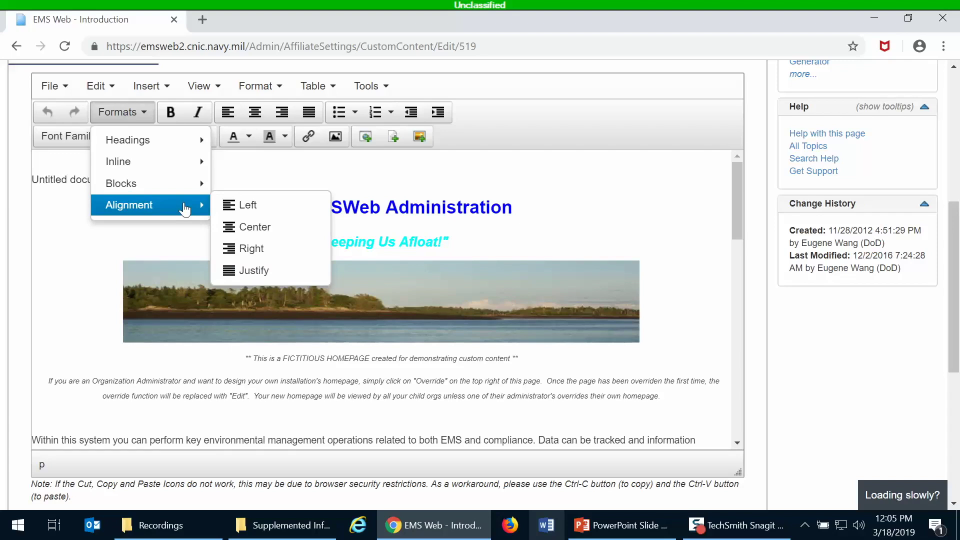
pyautogui.click(103, 256)
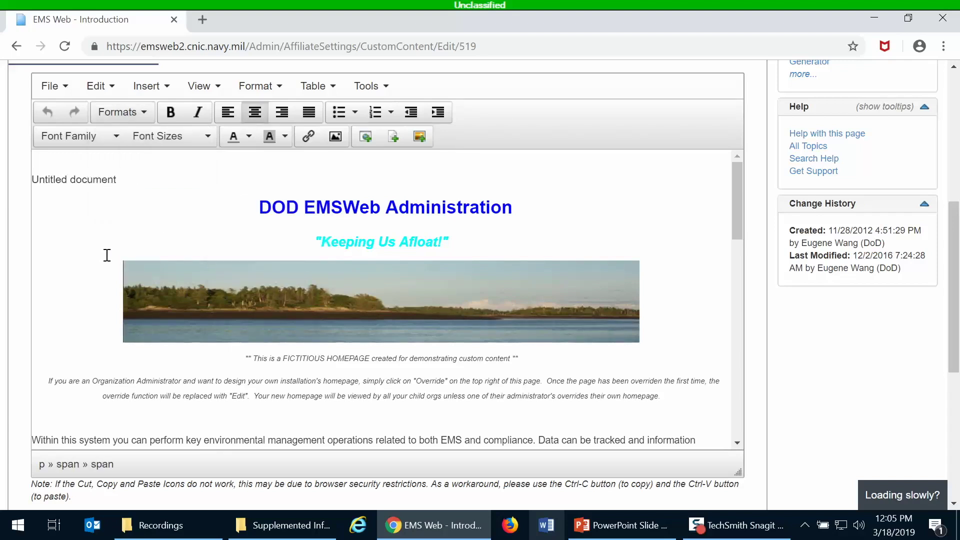
# Step: Try Heading 1 on the "DOD EMSWeb Administration" title, settle on Heading 4, and deselect the title
pyautogui.moveTo(259, 206); pyautogui.dragTo(514, 210)
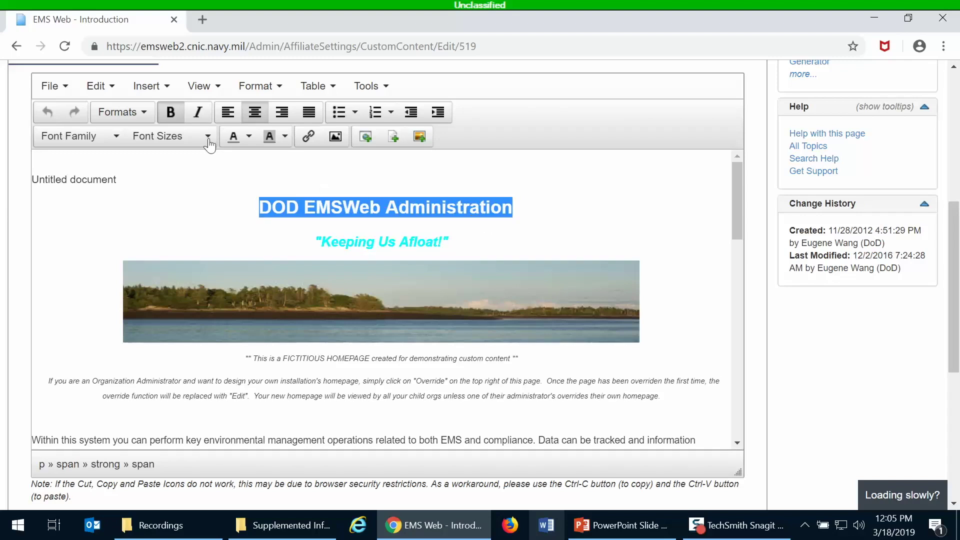
pyautogui.click(136, 117)
pyautogui.moveTo(137, 147)
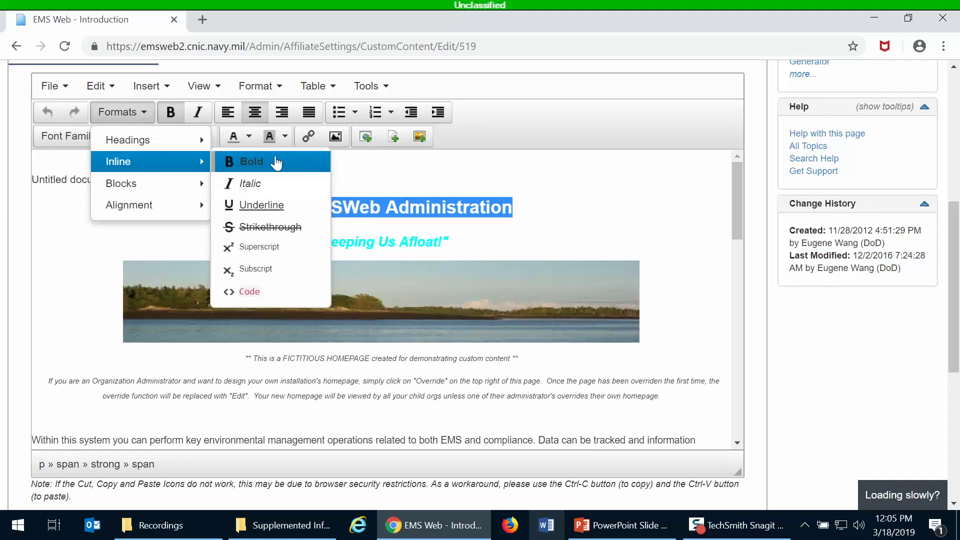
pyautogui.click(261, 163)
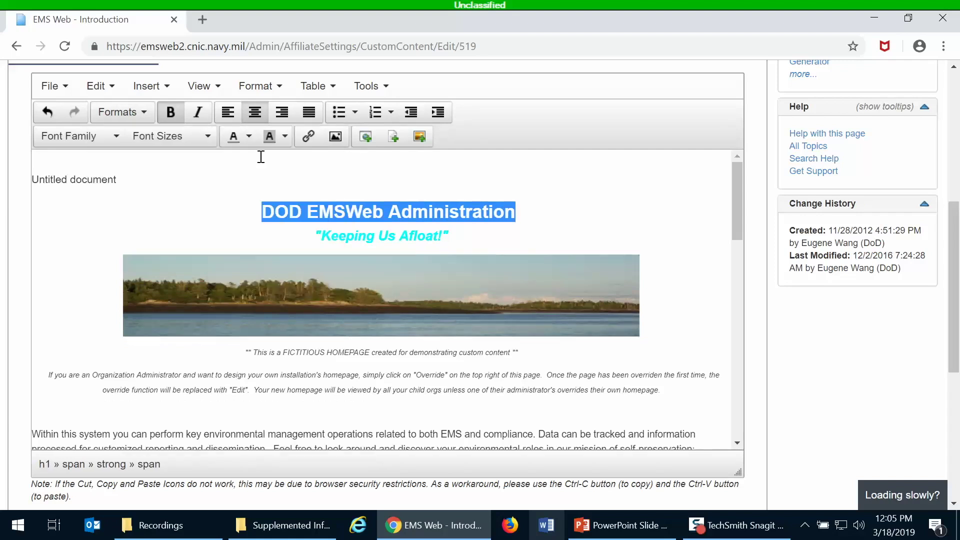
pyautogui.click(140, 119)
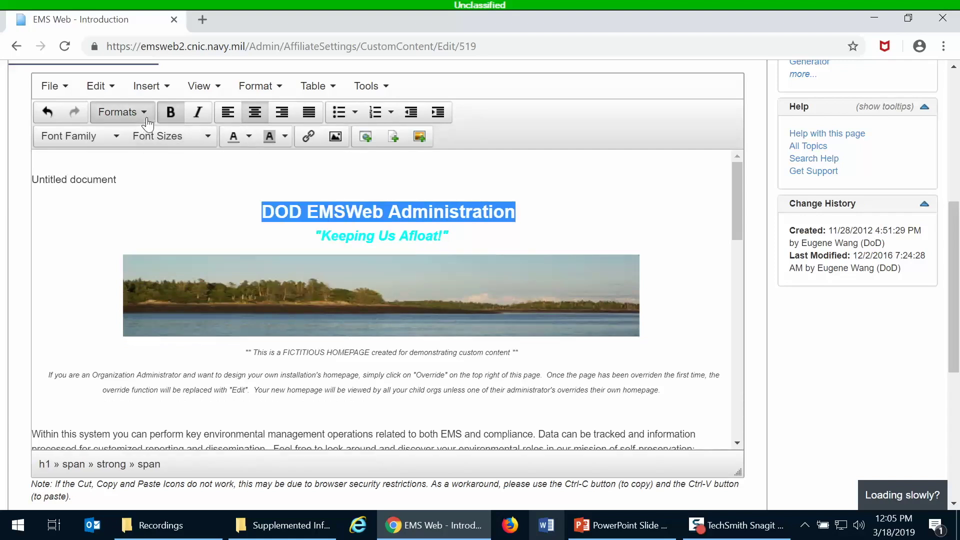
pyautogui.moveTo(127, 140)
pyautogui.click(282, 235)
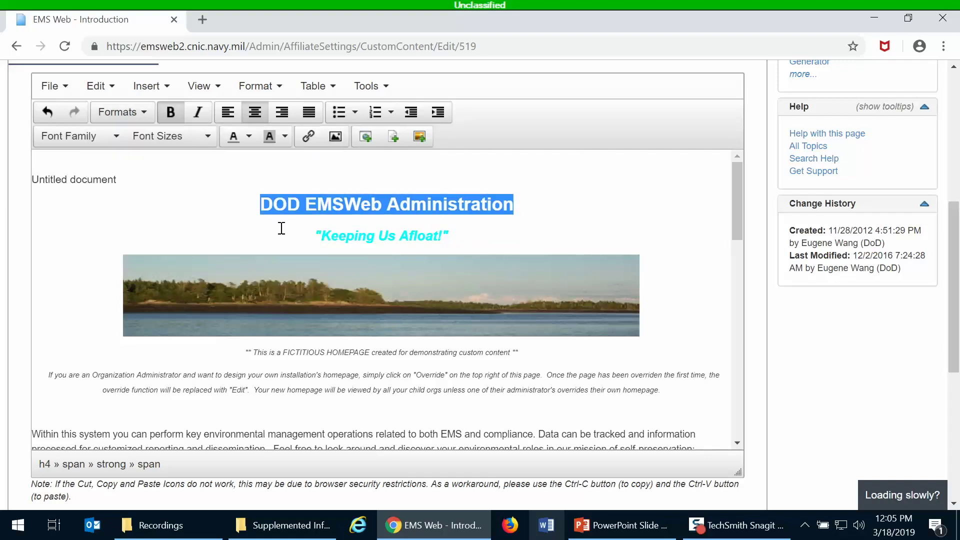
pyautogui.click(280, 226)
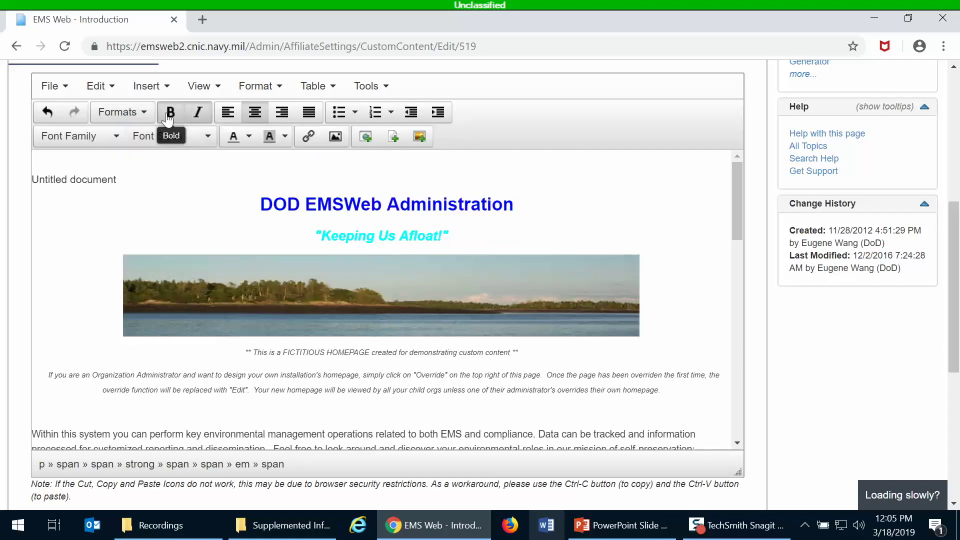
# Step: Toggle bold off and on and italic on and off for the "DOD EMSWeb Administration" title
pyautogui.moveTo(263, 201); pyautogui.dragTo(514, 193)
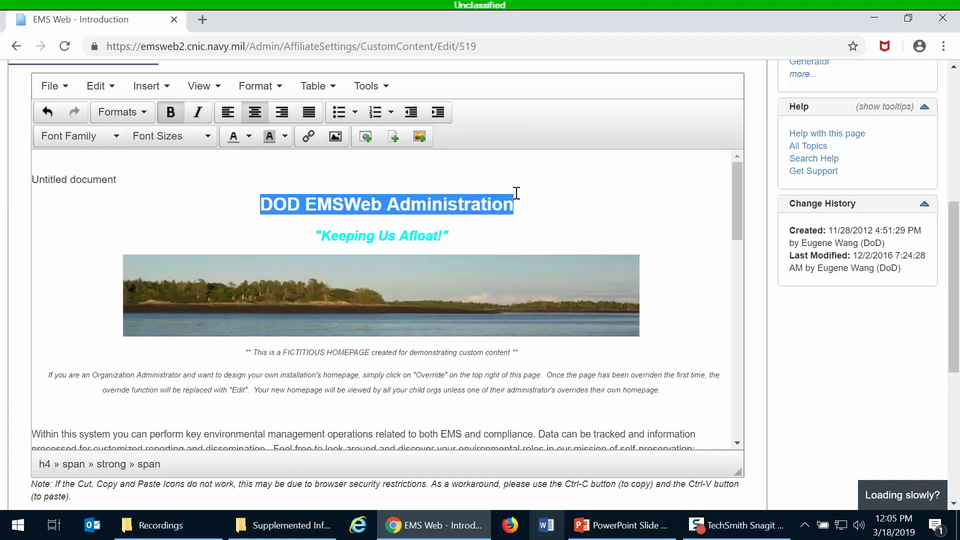
pyautogui.click(175, 115)
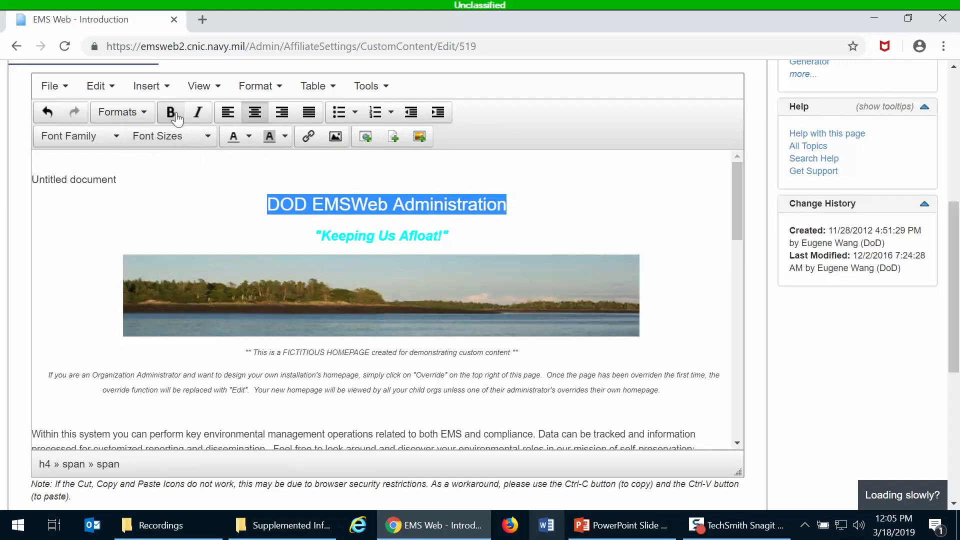
pyautogui.click(175, 115)
pyautogui.click(200, 114)
pyautogui.click(203, 115)
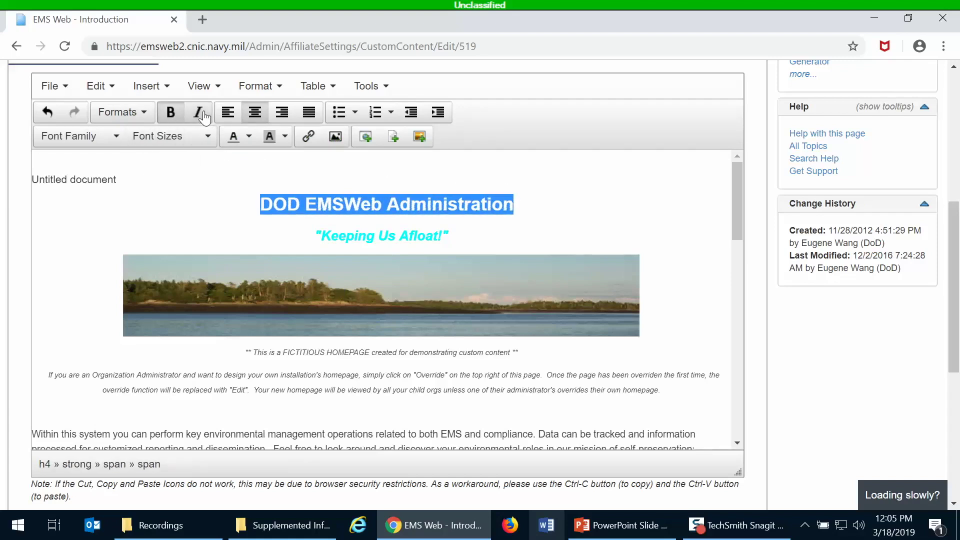
# Step: Try left and right alignment on the "DOD EMSWeb Administration" title and return it to center
pyautogui.click(235, 119)
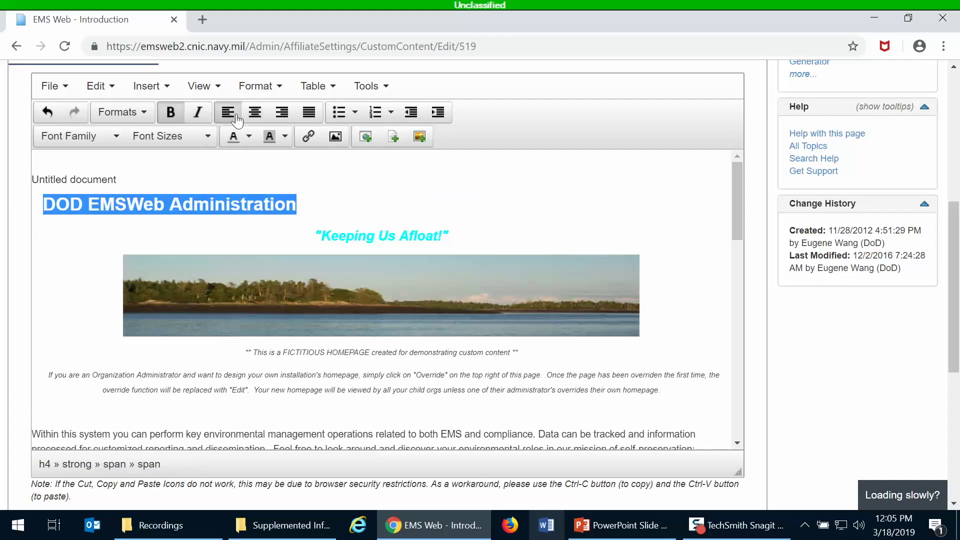
pyautogui.click(283, 114)
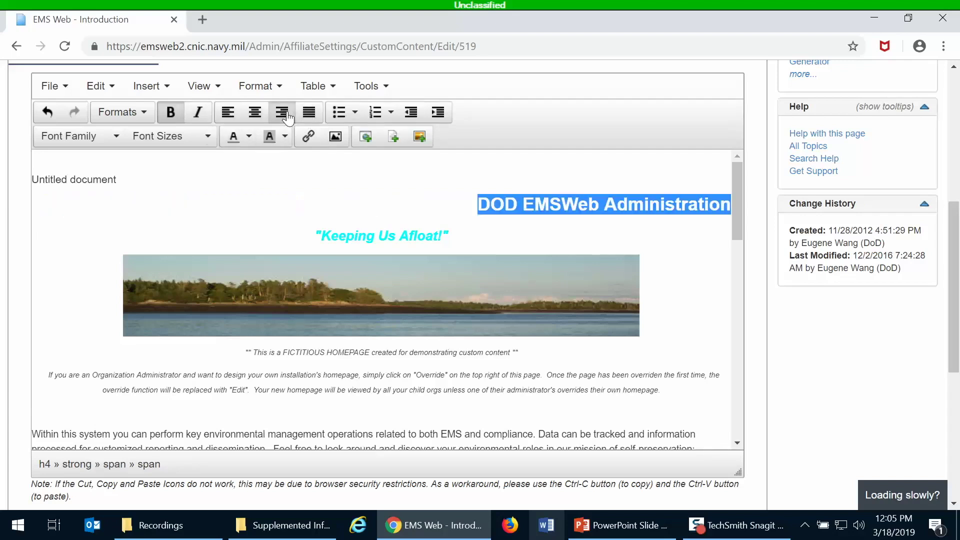
pyautogui.click(255, 115)
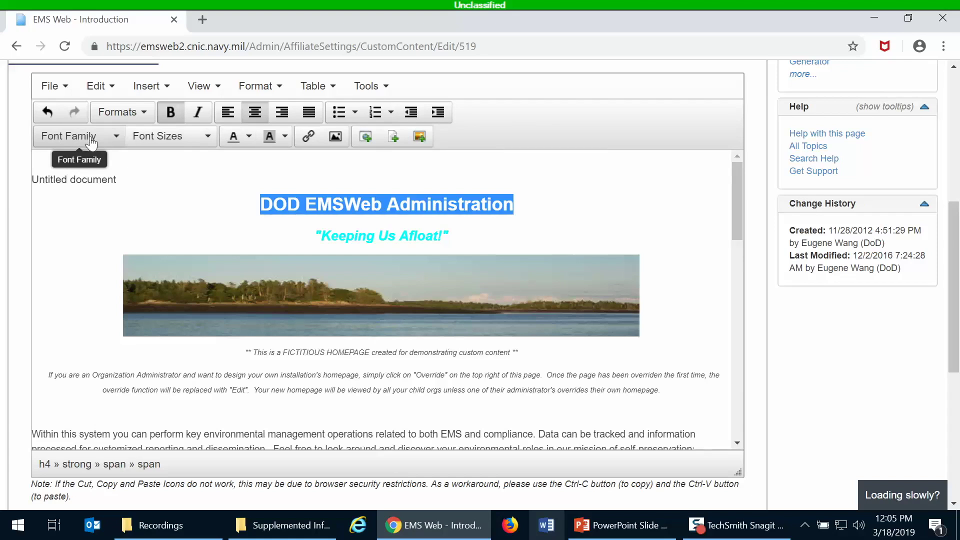
# Step: Try 18pt on the "DOD EMSWeb Administration" title, set its font size to 12pt and deselect it
pyautogui.click(159, 136)
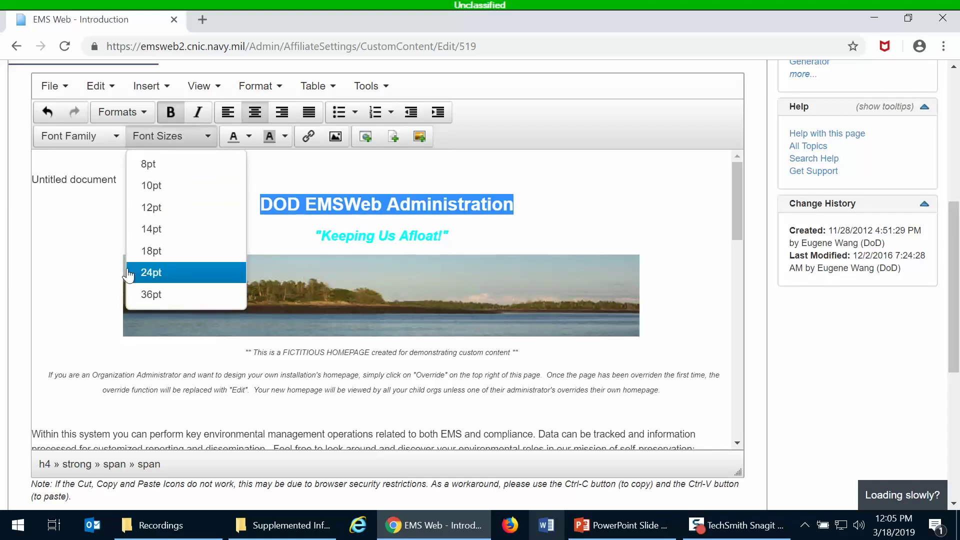
pyautogui.click(152, 251)
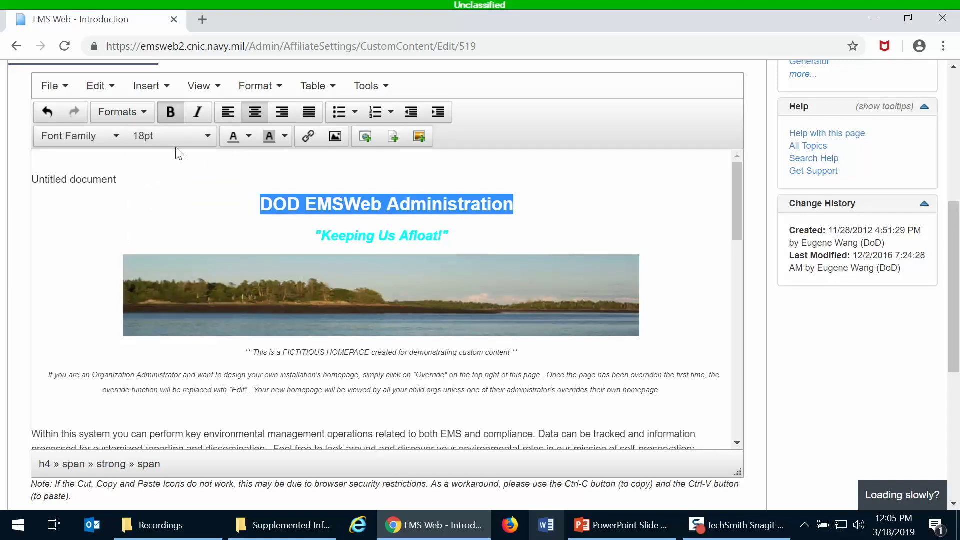
pyautogui.click(176, 138)
pyautogui.click(173, 209)
pyautogui.click(216, 208)
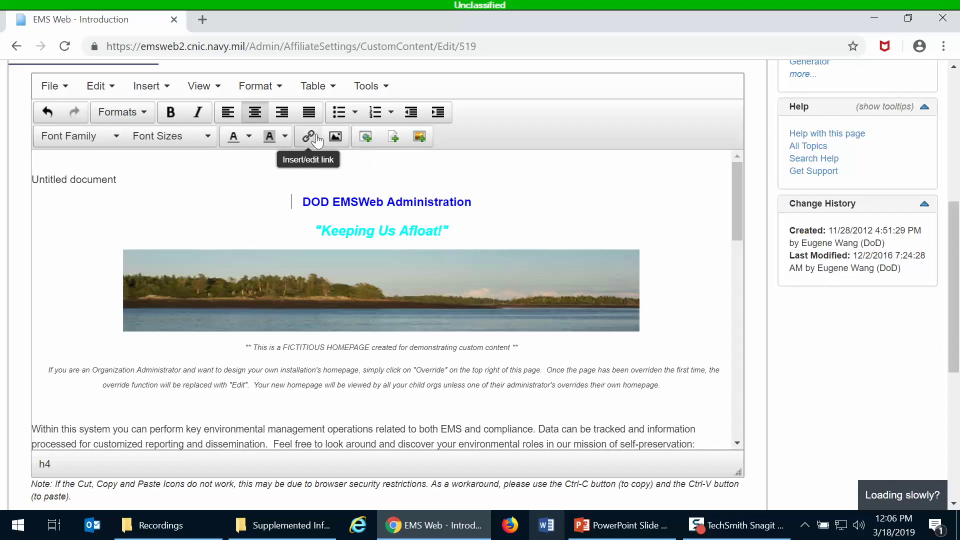
# Step: Check the existing content links, inspect the Insert link fields for the "Keeping Us Afloat!" tagline, and close them without entering a URL
pyautogui.scroll(-3, 223, 385)
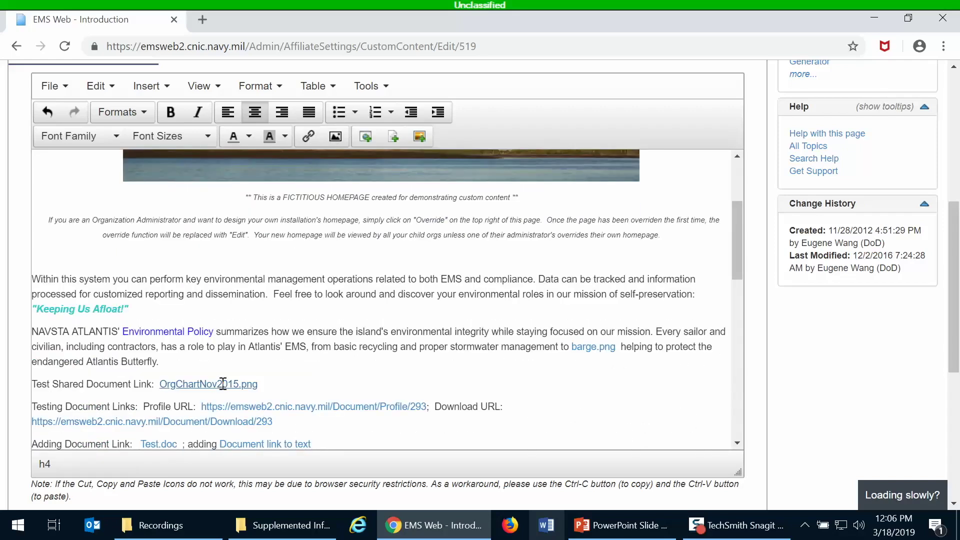
pyautogui.scroll(2, 204, 349)
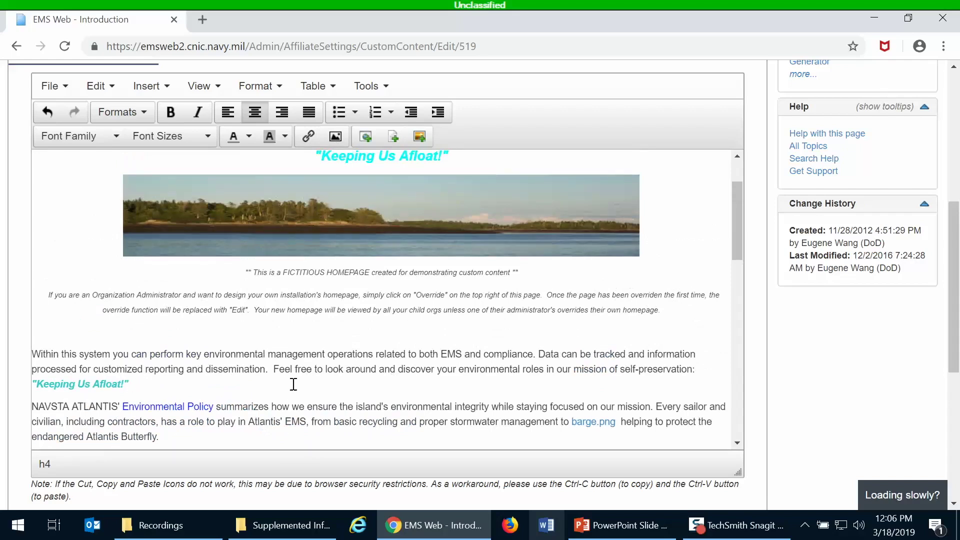
pyautogui.scroll(2, 261, 336)
pyautogui.scroll(-2, 261, 336)
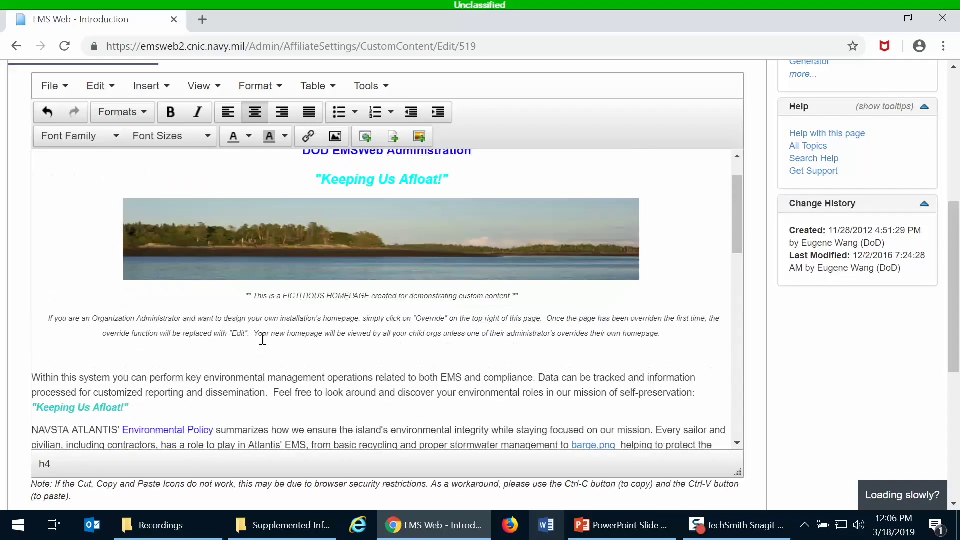
pyautogui.scroll(2, 197, 300)
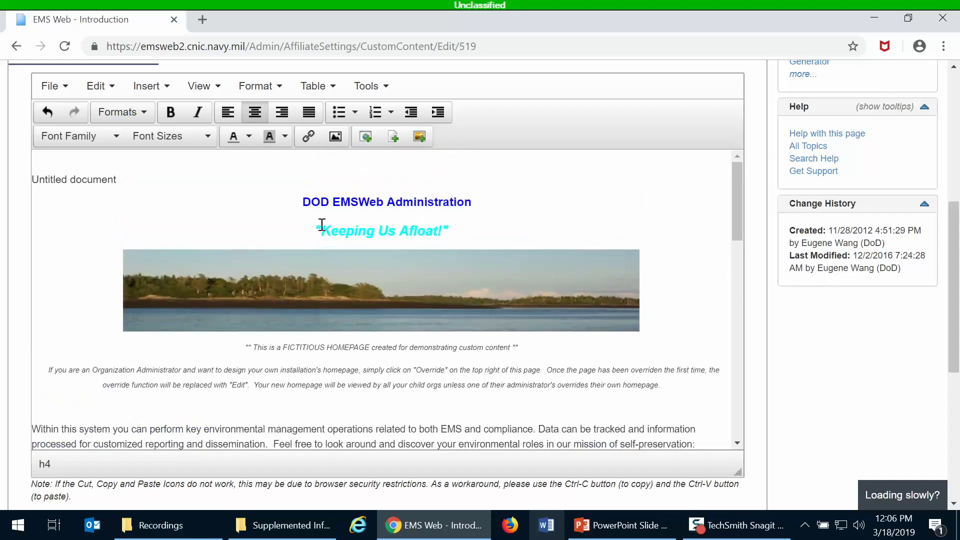
pyautogui.moveTo(322, 228); pyautogui.dragTo(442, 231)
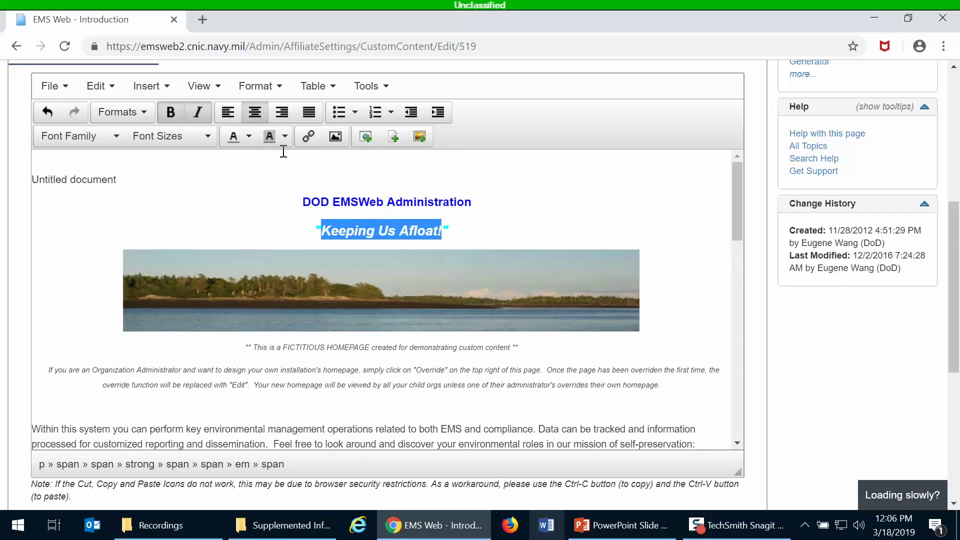
pyautogui.click(307, 137)
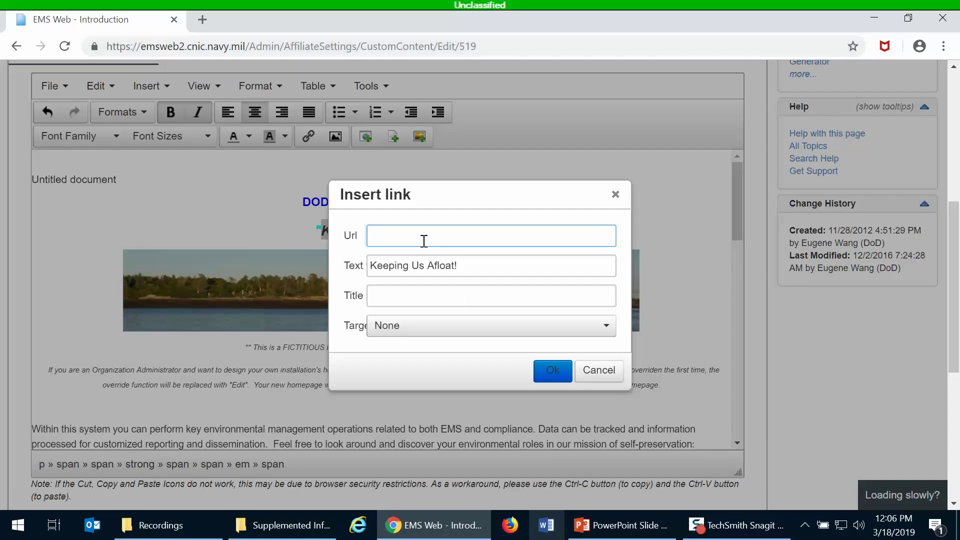
pyautogui.click(548, 370)
pyautogui.click(491, 238)
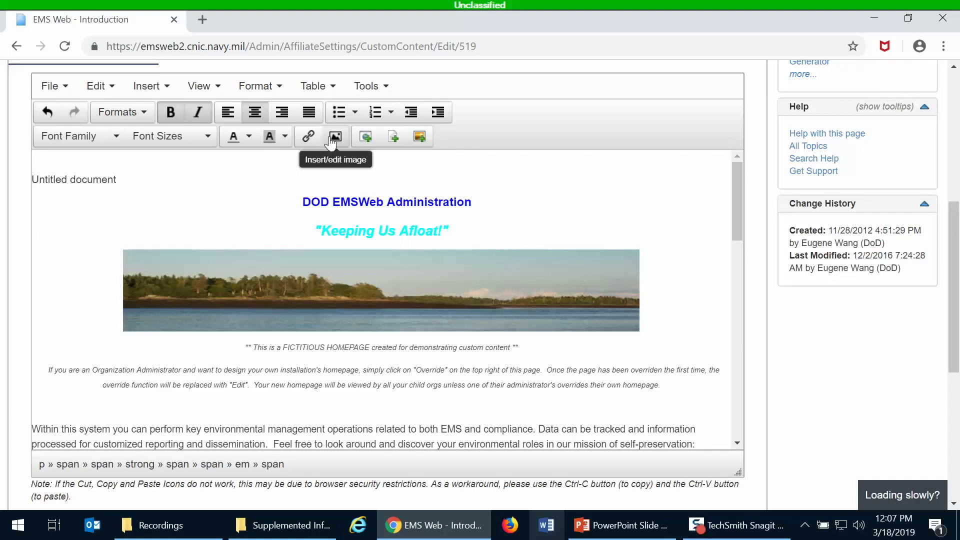
# Step: Place the cursor before the "Within this system" paragraph, inspect the Insert/edit image fields, and close them without entering a source
pyautogui.scroll(-3, 270, 385)
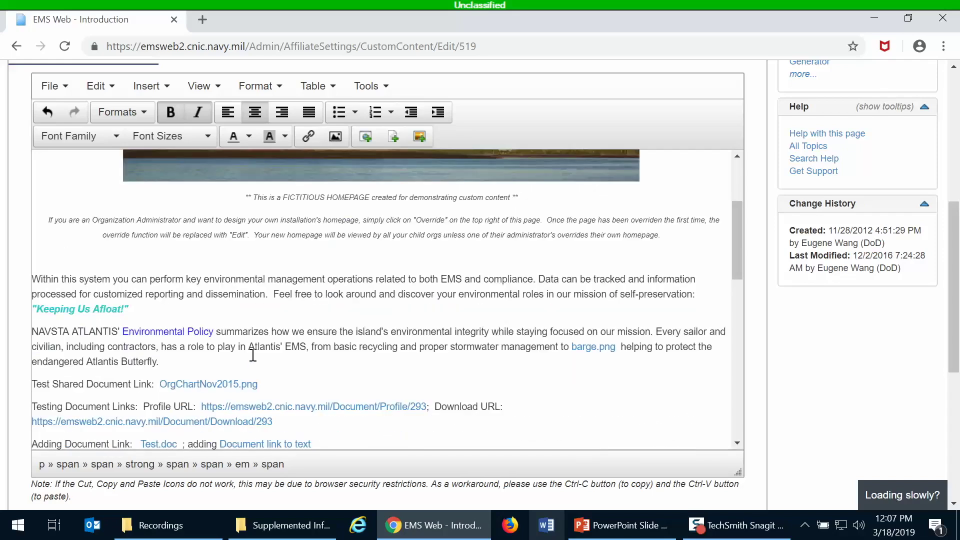
pyautogui.click(33, 278)
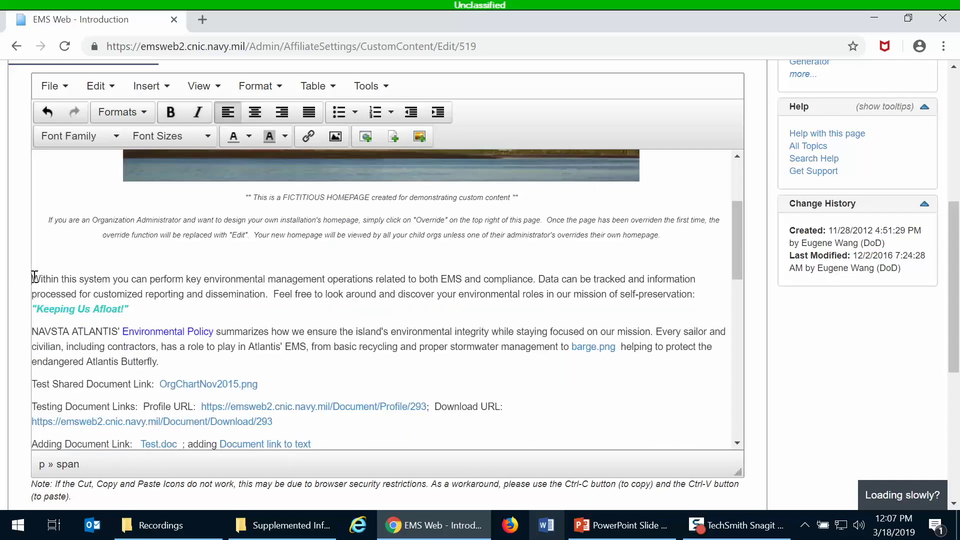
pyautogui.click(334, 137)
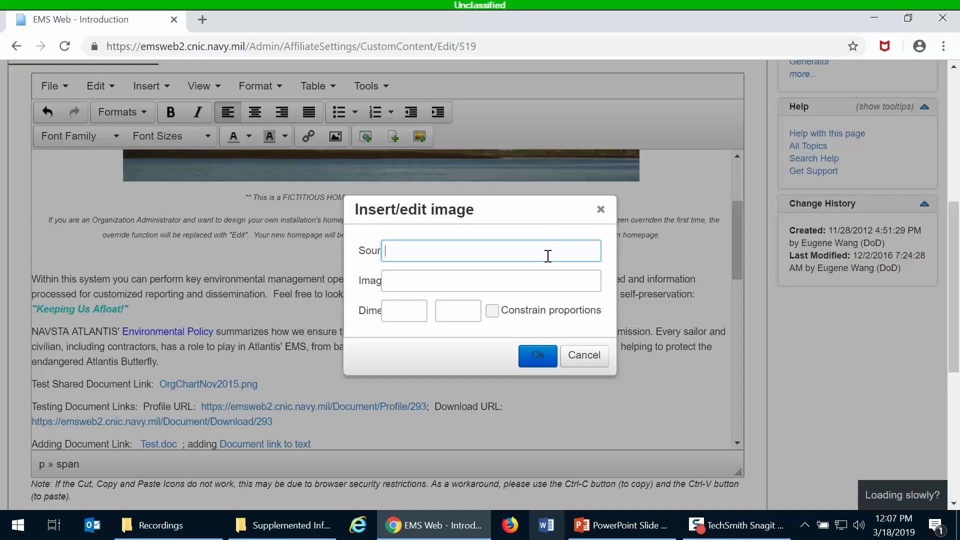
pyautogui.click(596, 360)
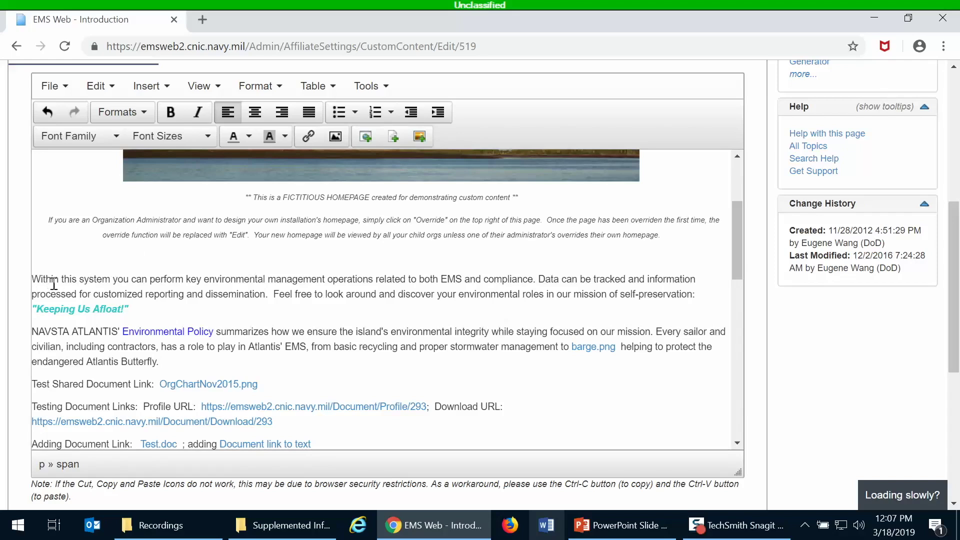
# Step: Insert a link to the "Vehicles on the Island" custom content page at the start of the "Within this system" paragraph
pyautogui.click(366, 137)
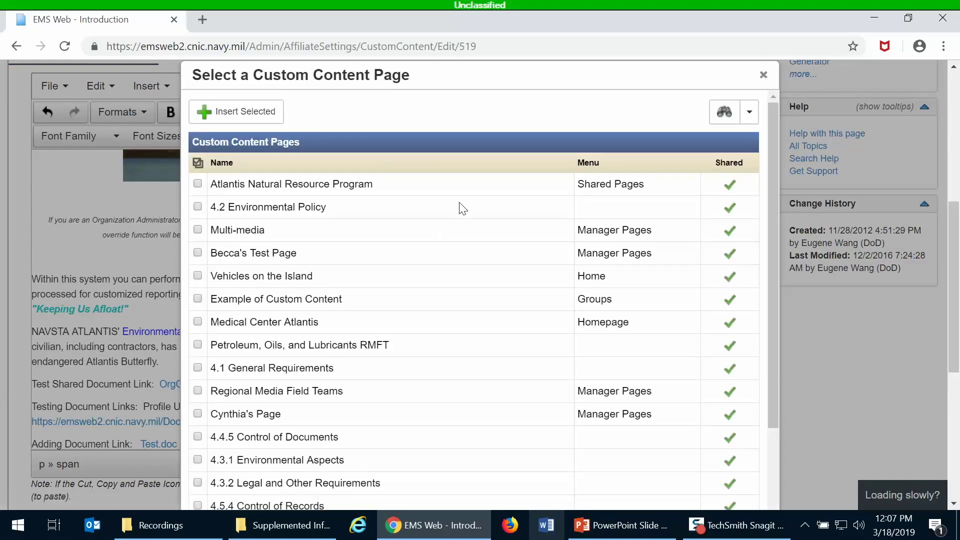
pyautogui.scroll(-3, 457, 203)
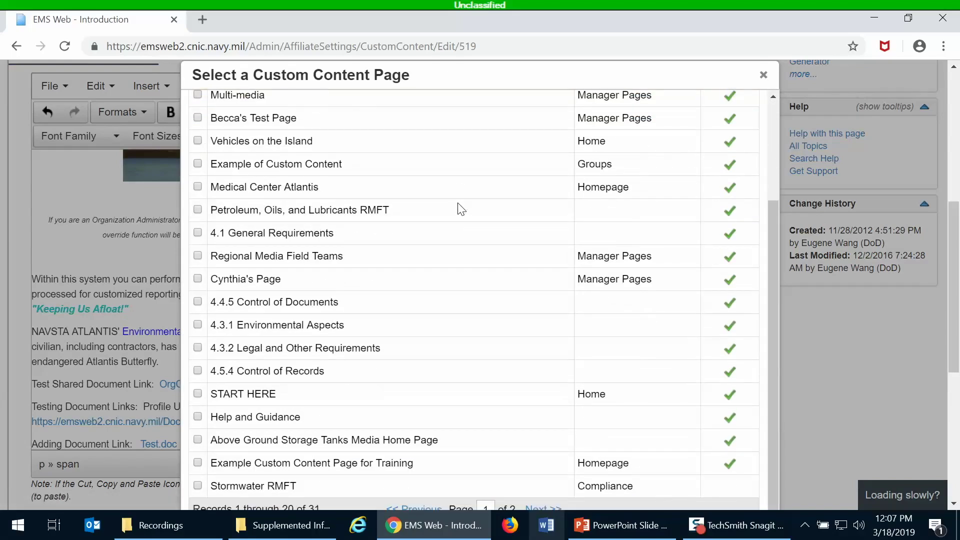
pyautogui.scroll(3, 461, 209)
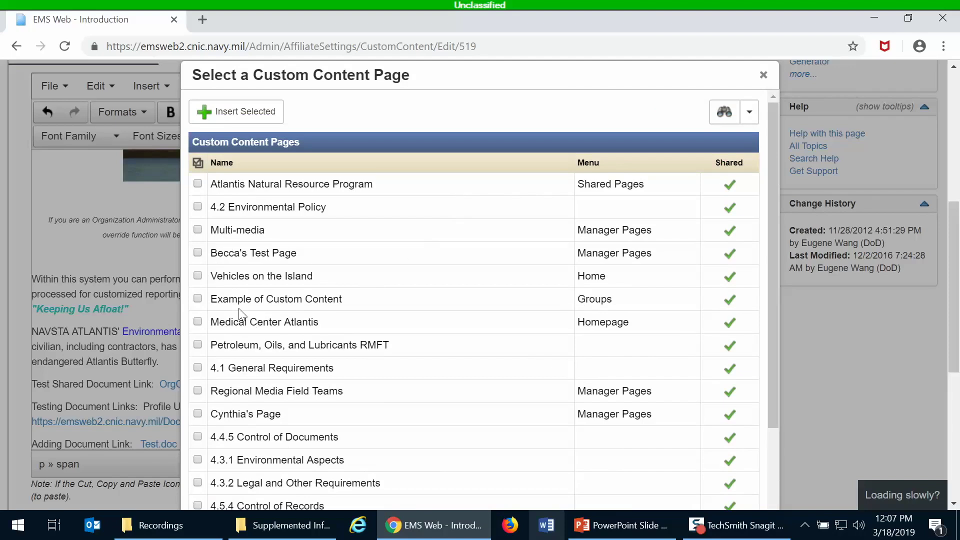
pyautogui.click(198, 276)
pyautogui.click(240, 112)
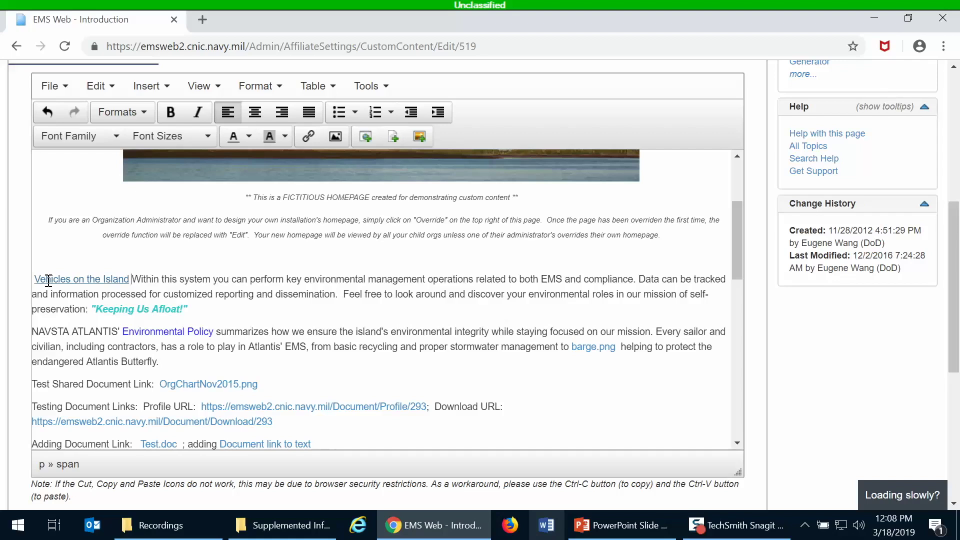
# Step: Shorten the display text of the inserted "Vehicles on the Island" link to "Vehicles"
pyautogui.moveTo(48, 278); pyautogui.dragTo(130, 279)
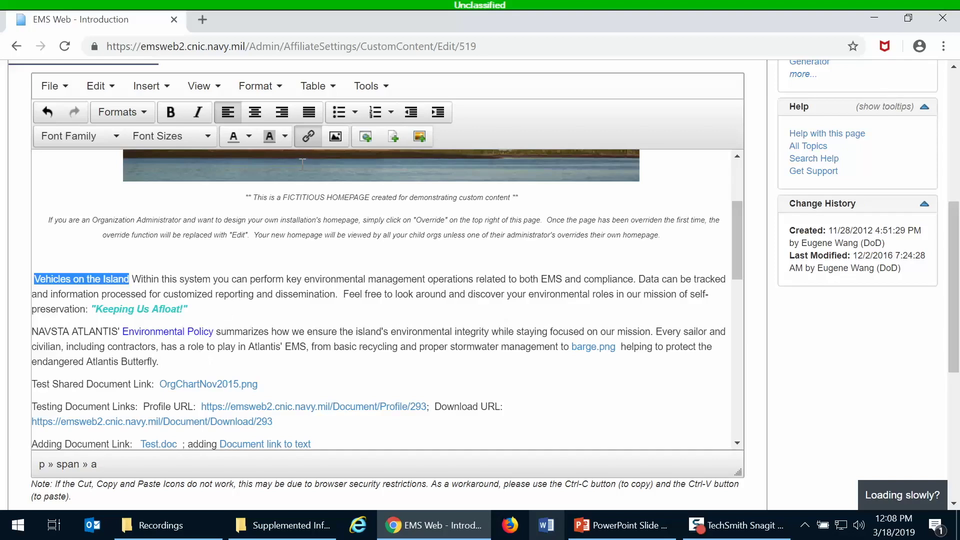
pyautogui.click(308, 137)
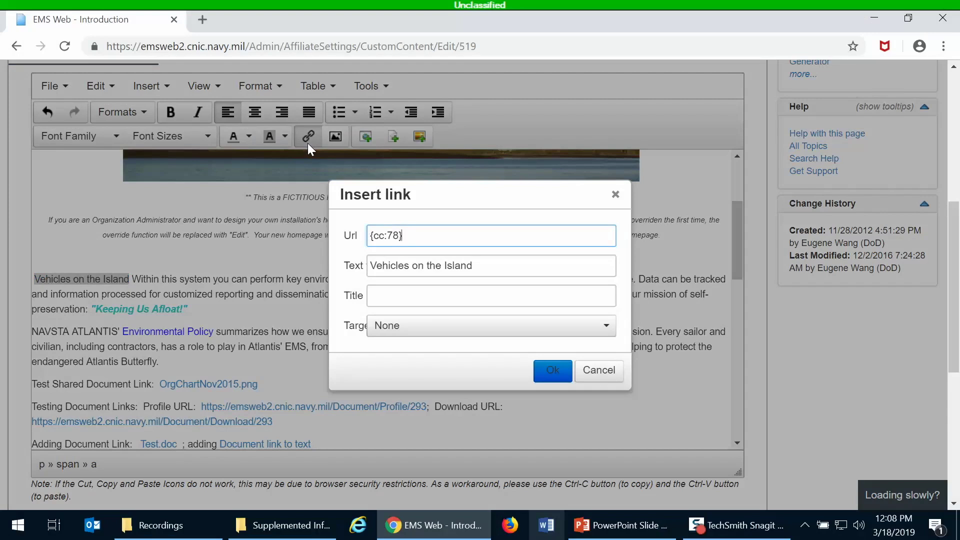
pyautogui.click(481, 269)
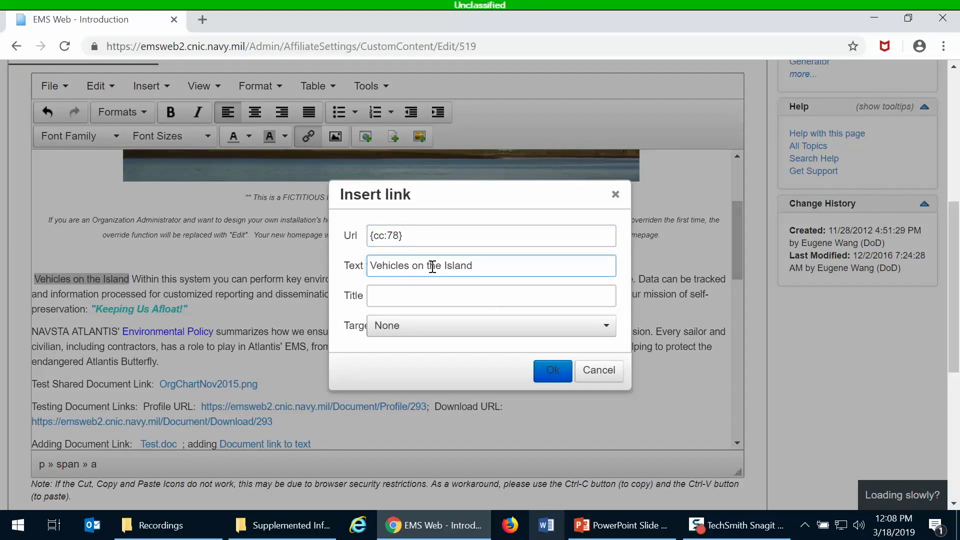
pyautogui.moveTo(476, 266); pyautogui.dragTo(413, 269)
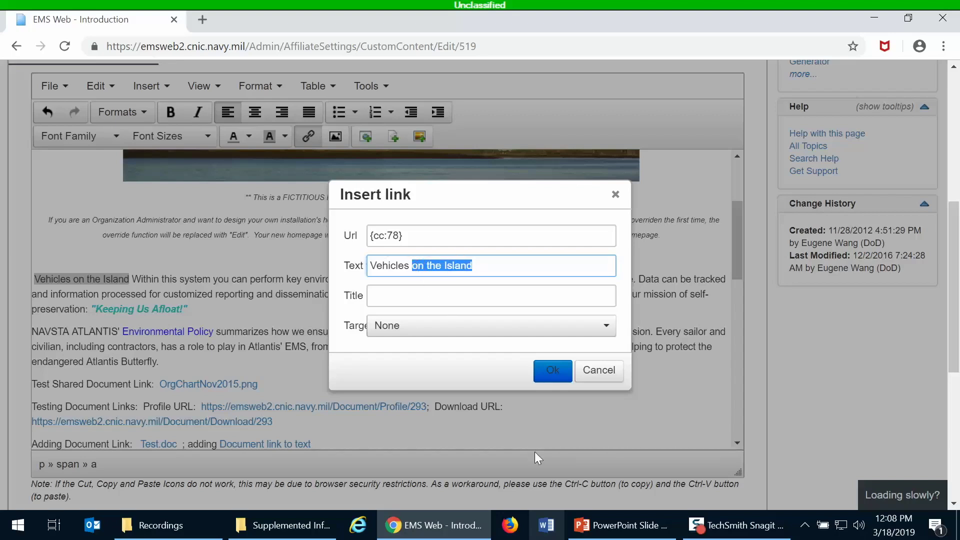
pyautogui.press('BackSpace')
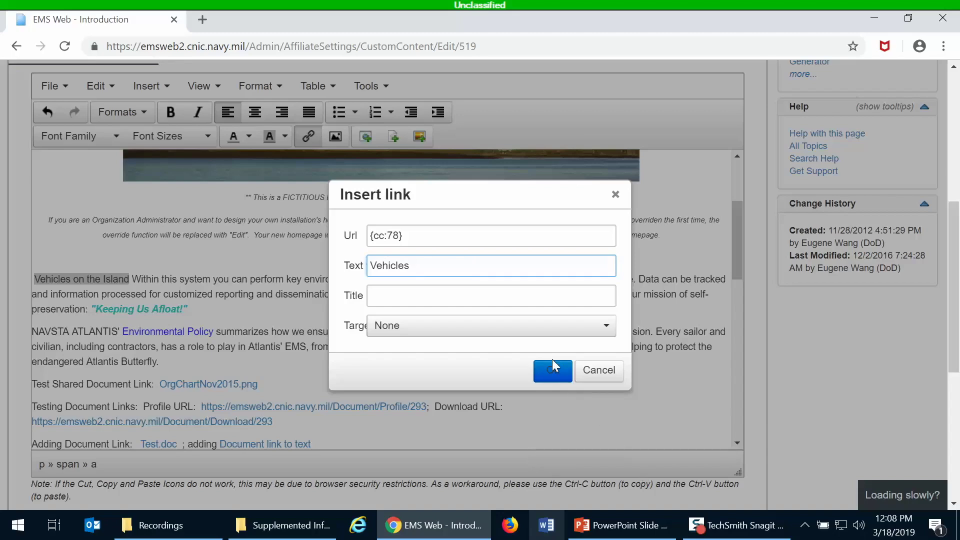
pyautogui.click(554, 374)
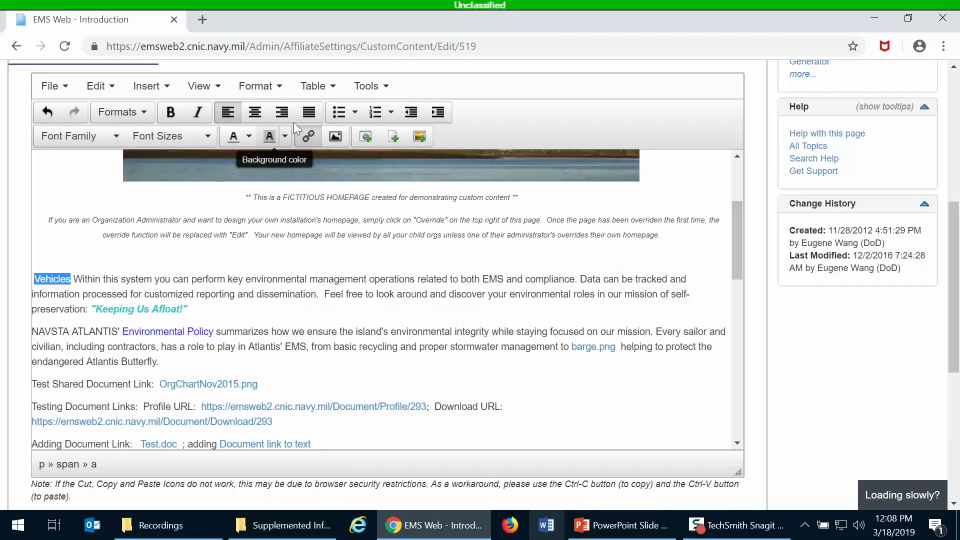
# Step: Set the "Vehicles" link's target to New window and deselect the link
pyautogui.click(307, 136)
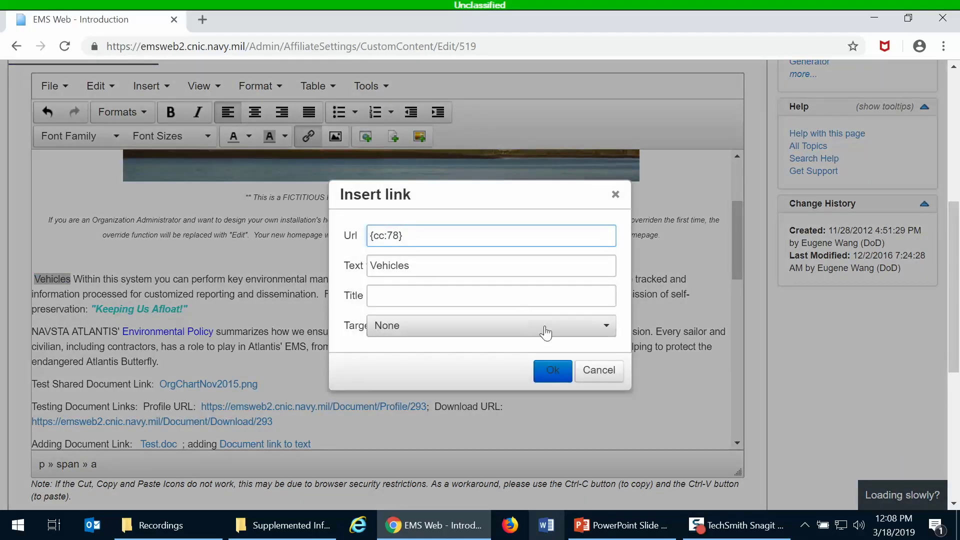
pyautogui.click(433, 336)
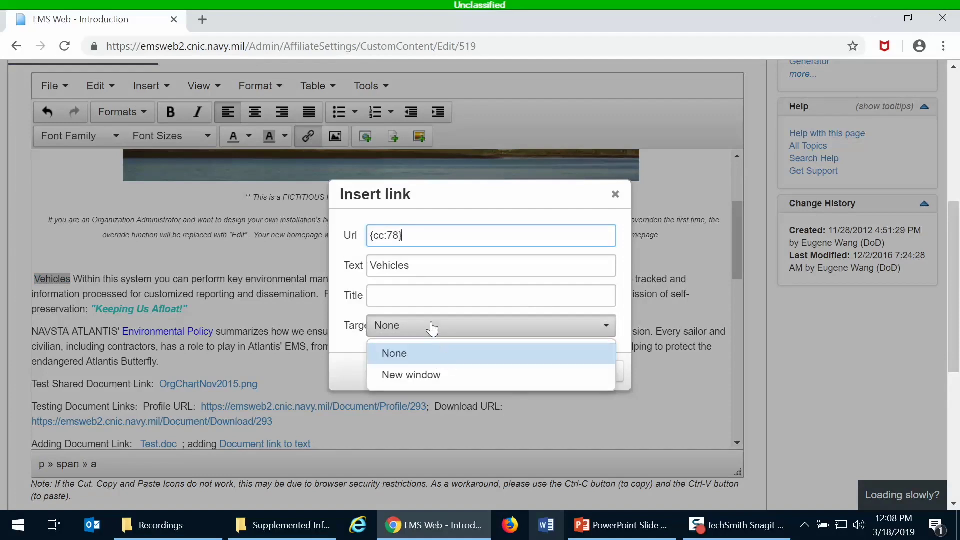
pyautogui.click(448, 376)
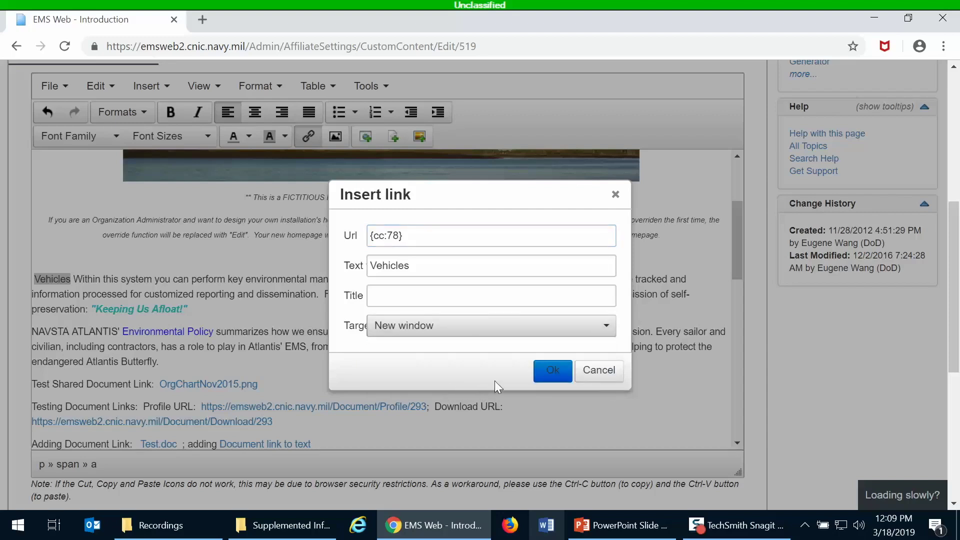
pyautogui.click(542, 379)
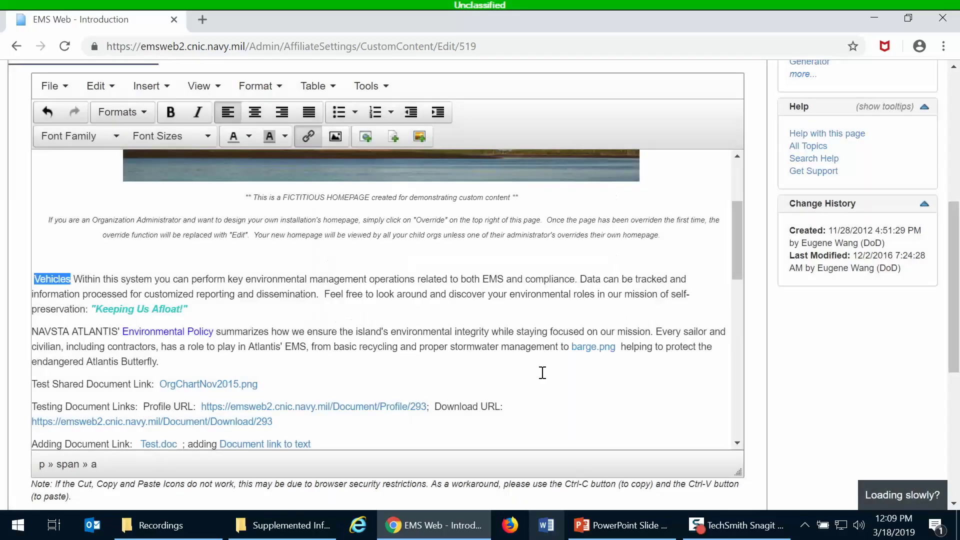
pyautogui.click(379, 293)
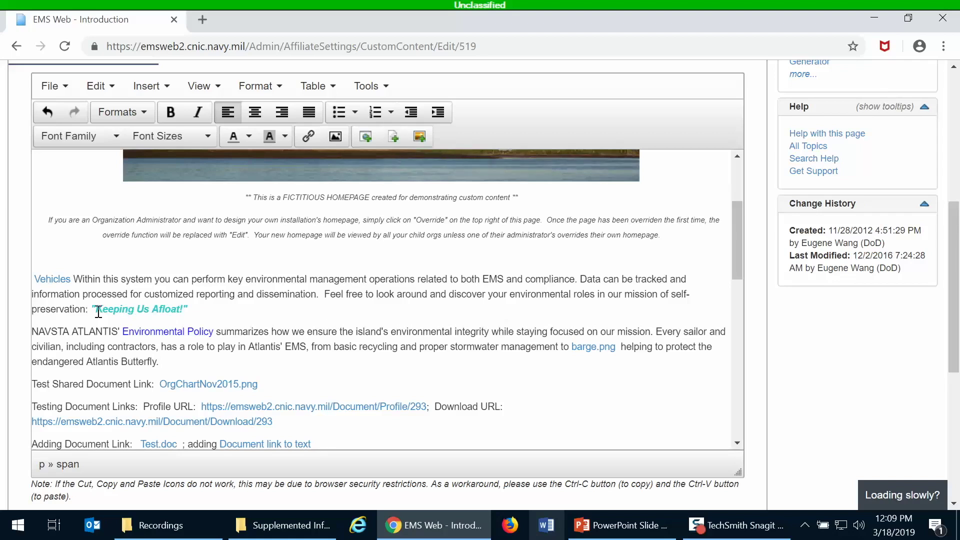
# Step: Insert a document link to OrgChartNov2015.png from the Air folder before "NAVSTA ATLANTIS'"
pyautogui.click(32, 331)
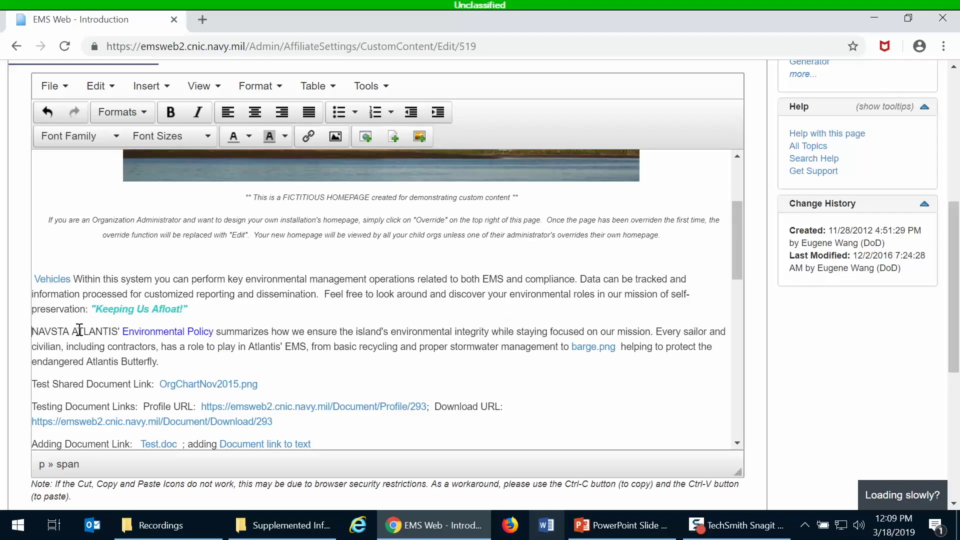
pyautogui.click(395, 145)
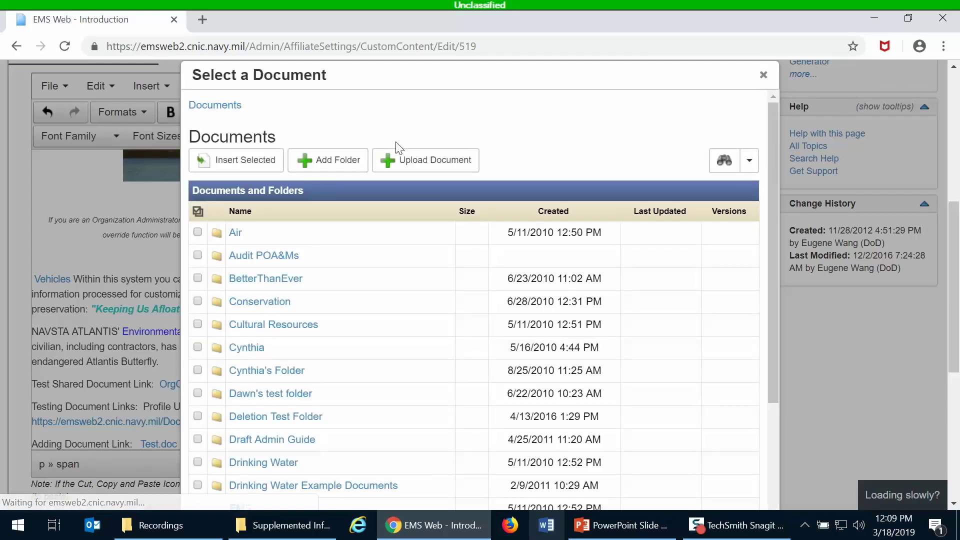
pyautogui.scroll(-3, 469, 392)
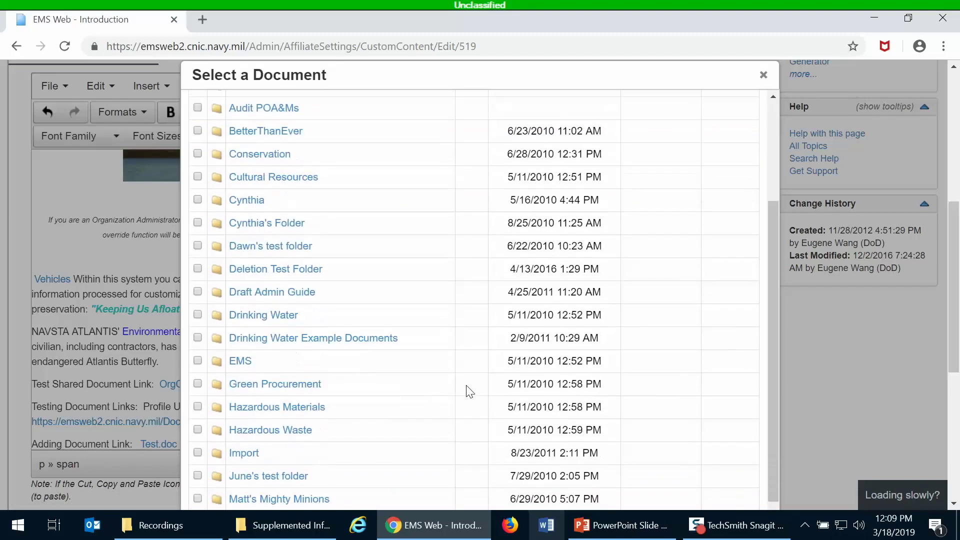
pyautogui.scroll(2, 469, 392)
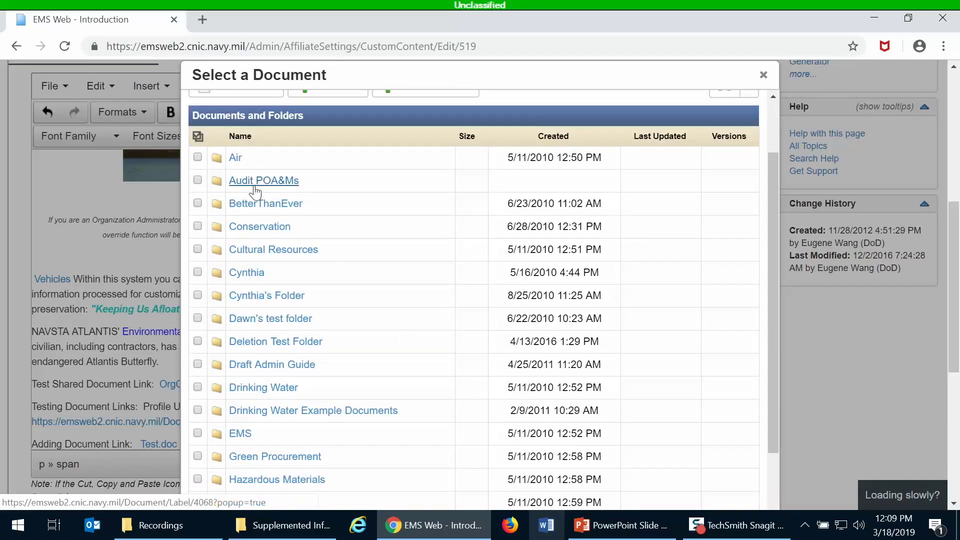
pyautogui.click(238, 158)
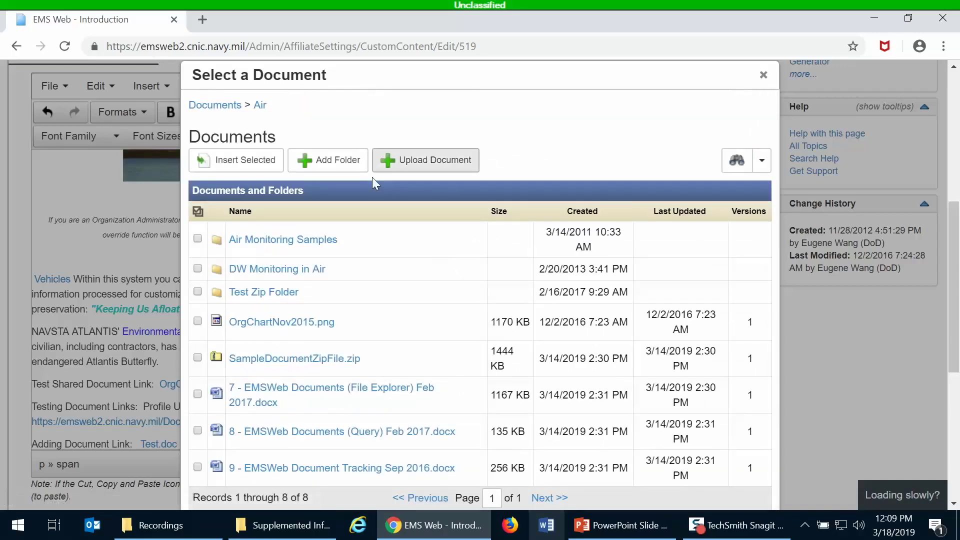
pyautogui.scroll(-2, 420, 310)
pyautogui.scroll(2, 420, 311)
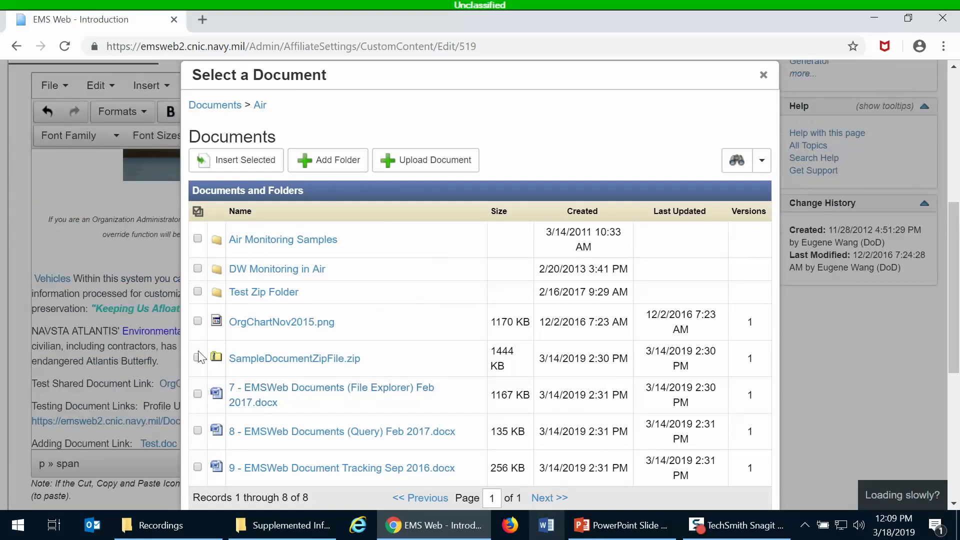
pyautogui.click(198, 322)
pyautogui.click(225, 160)
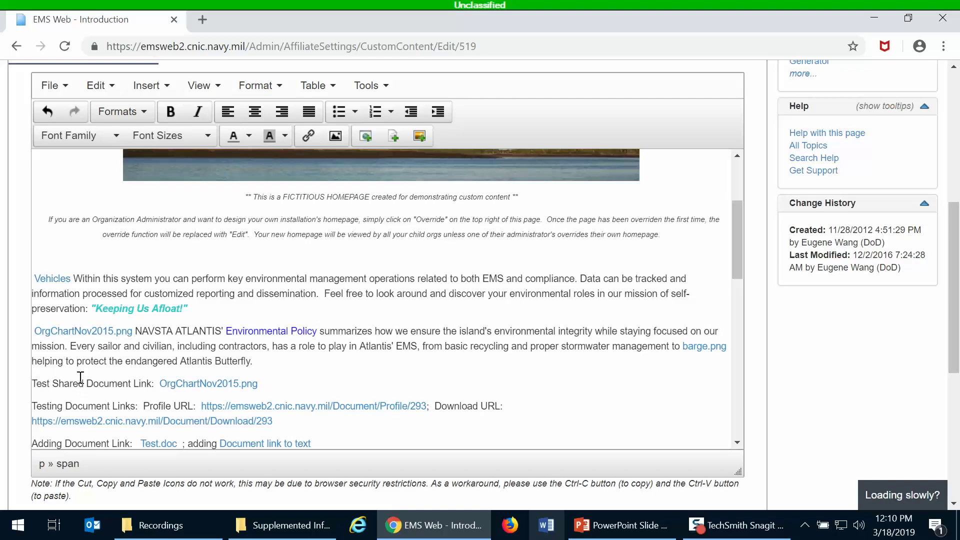
# Step: Delete the period after "endangered Atlantis Butterfly" and add one empty line below that paragraph
pyautogui.click(258, 361)
pyautogui.press('BackSpace')
pyautogui.press('Return')
pyautogui.press('Return')
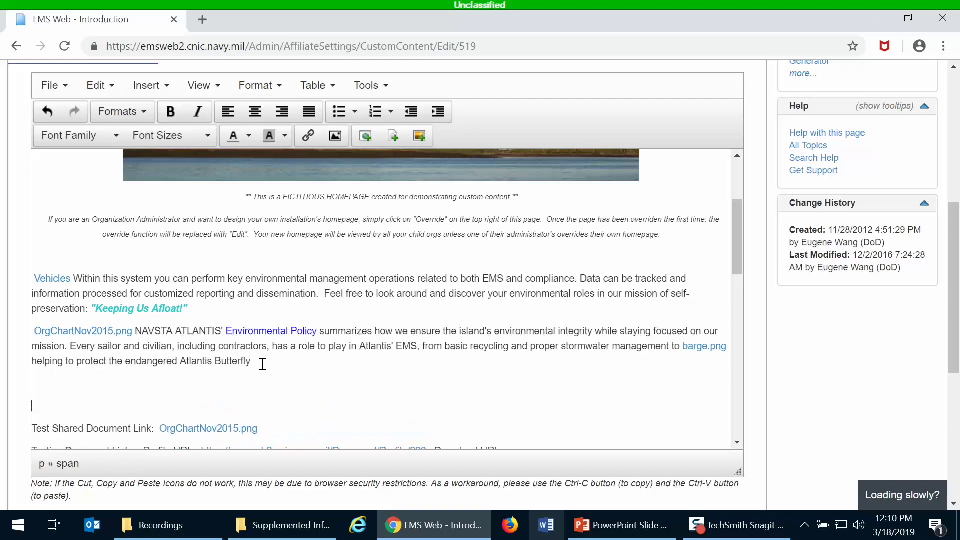
pyautogui.press('BackSpace')
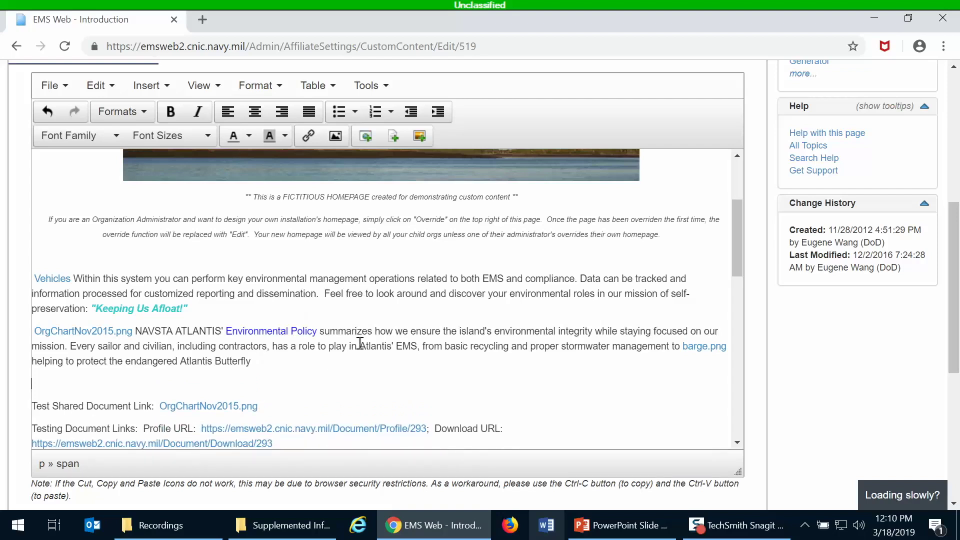
# Step: Insert the Pillar of Hercules.jpg image from the image library on the empty line and review its placement in the page
pyautogui.click(419, 137)
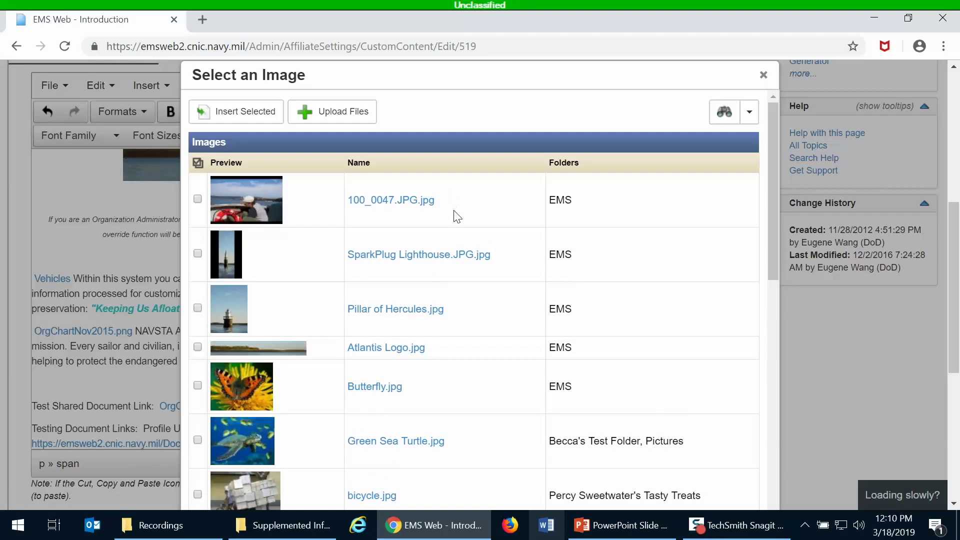
pyautogui.scroll(-15, 518, 300)
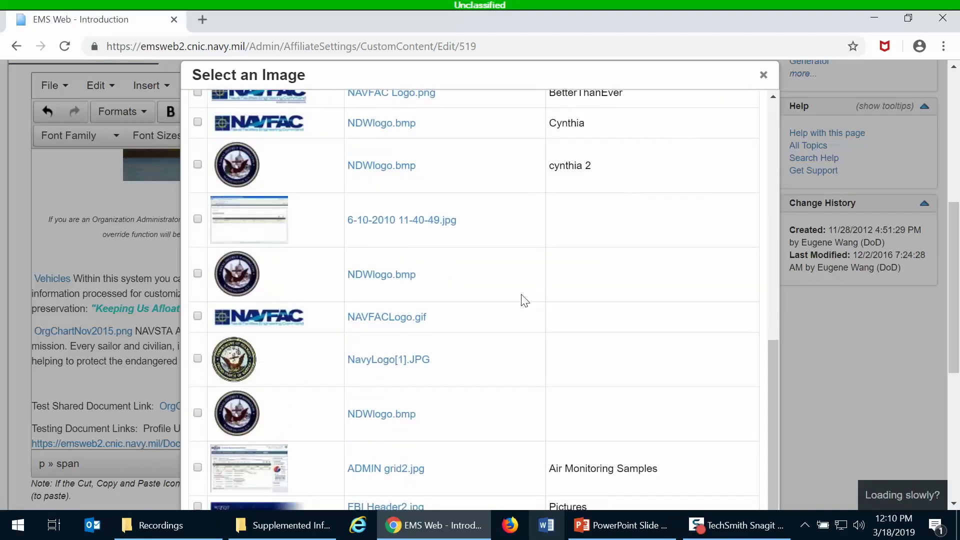
pyautogui.scroll(-1, 523, 300)
pyautogui.scroll(6, 523, 300)
pyautogui.scroll(5, 524, 301)
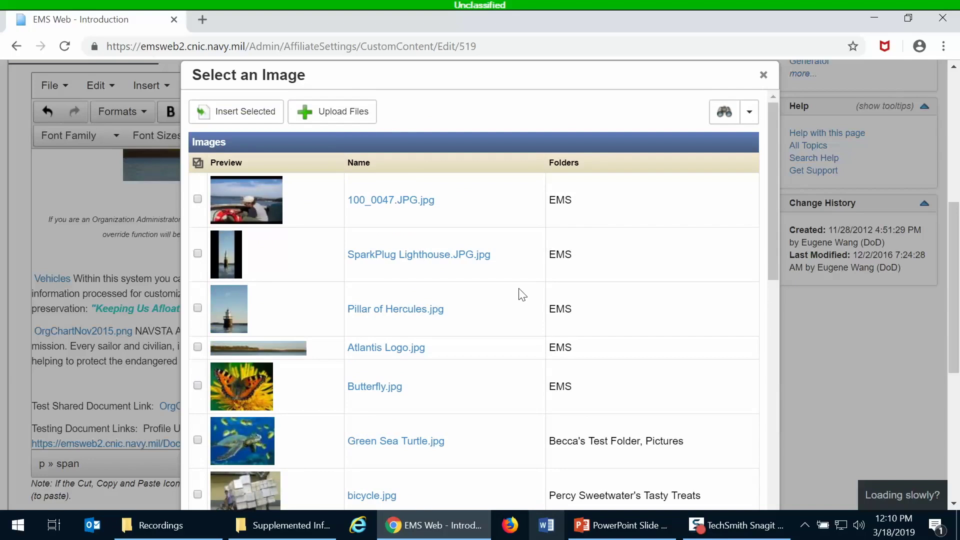
pyautogui.click(197, 308)
pyautogui.click(252, 123)
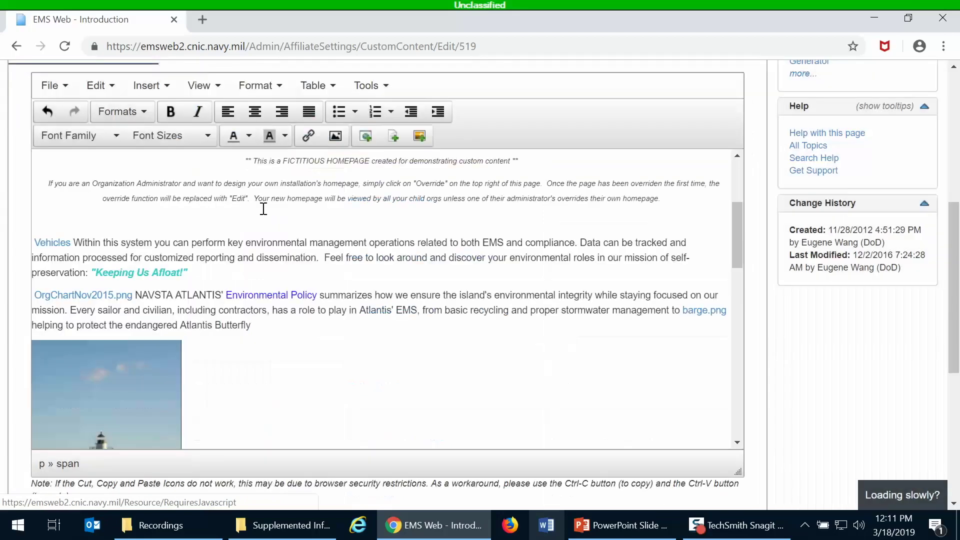
pyautogui.scroll(-6, 391, 302)
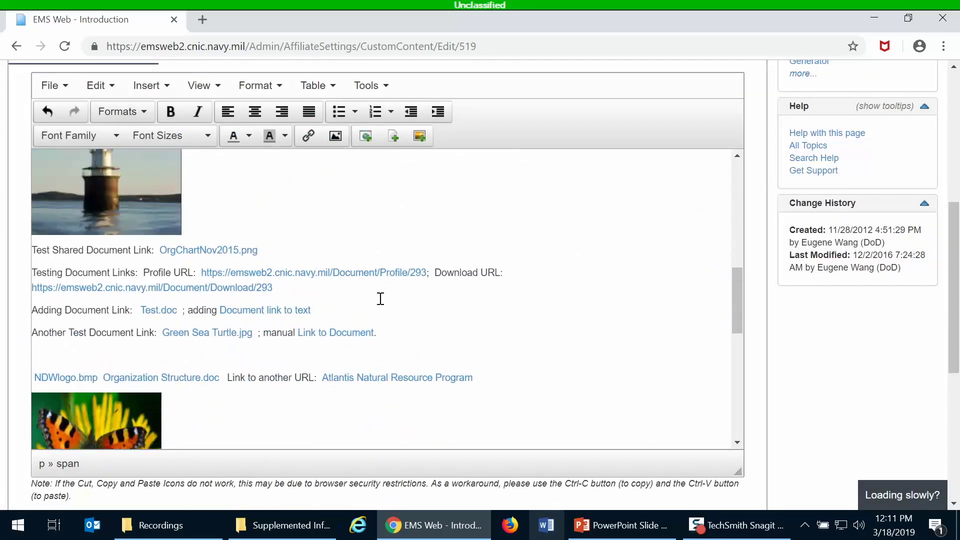
pyautogui.scroll(3, 350, 310)
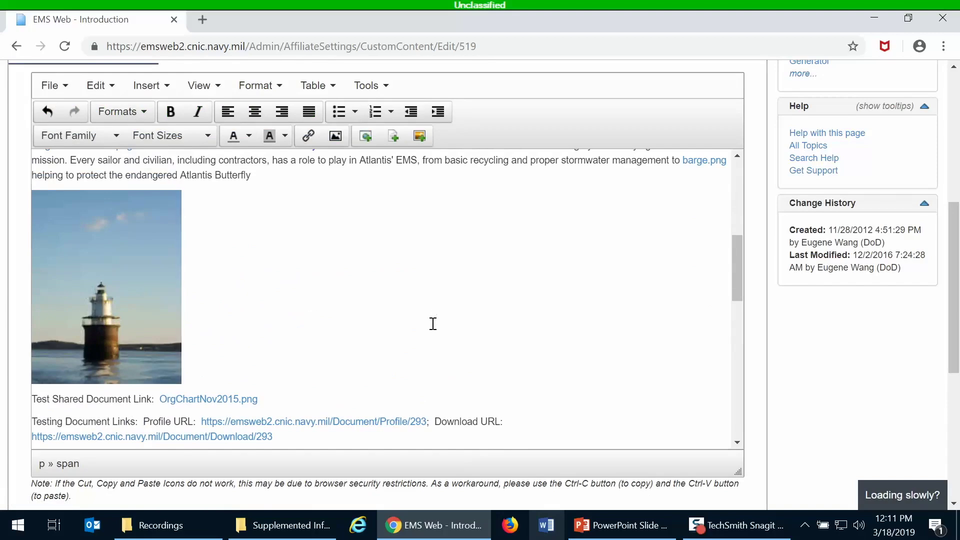
pyautogui.scroll(2, 432, 325)
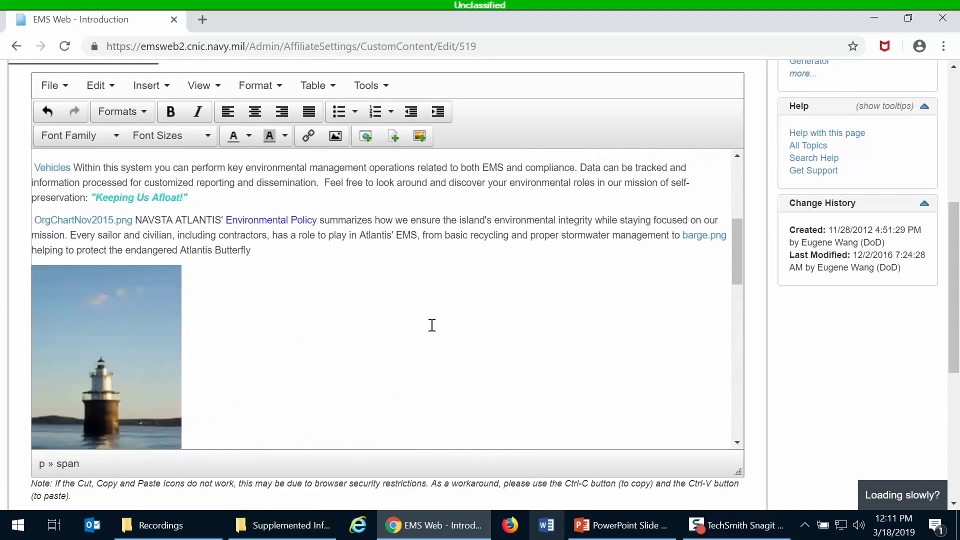
# Step: Save the edited Introduction homepage content
pyautogui.scroll(-12, 432, 325)
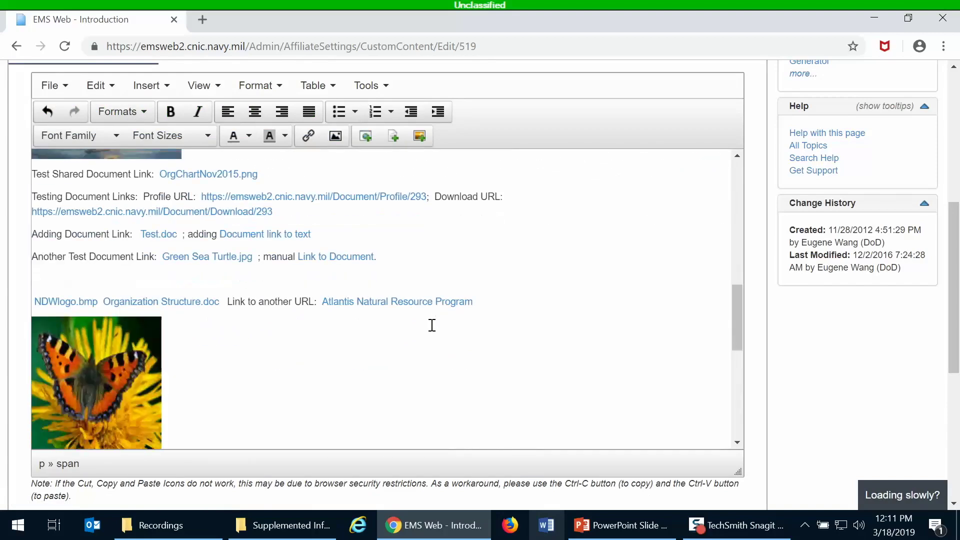
pyautogui.scroll(-2, 433, 343)
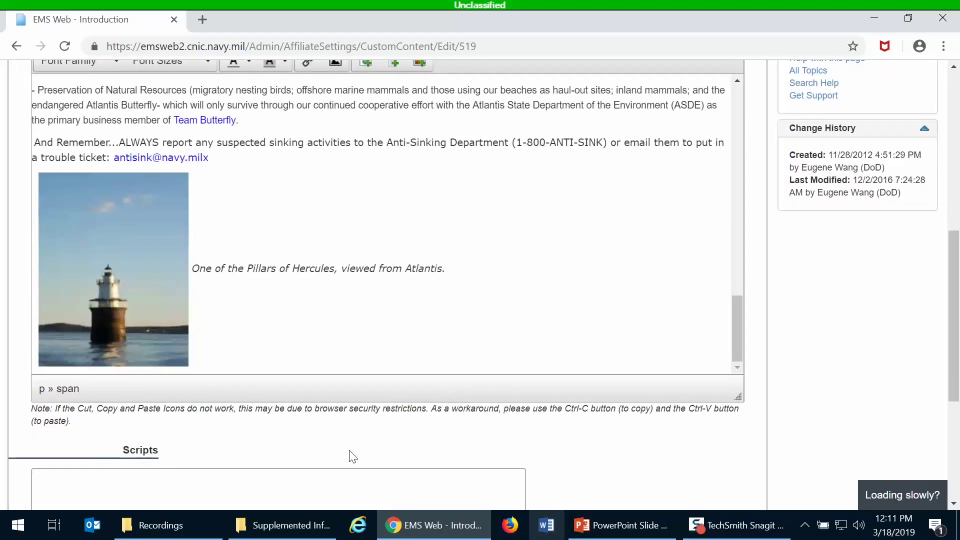
pyautogui.scroll(-4, 323, 362)
pyautogui.click(40, 429)
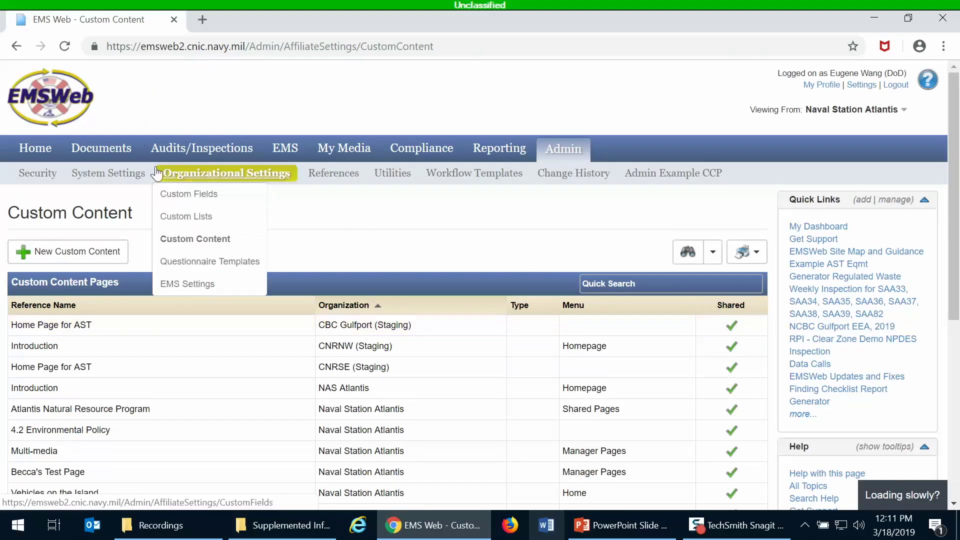
# Step: Open the live homepage and review the new Vehicles link, OrgChartNov2015.png link and lighthouse image
pyautogui.click(31, 159)
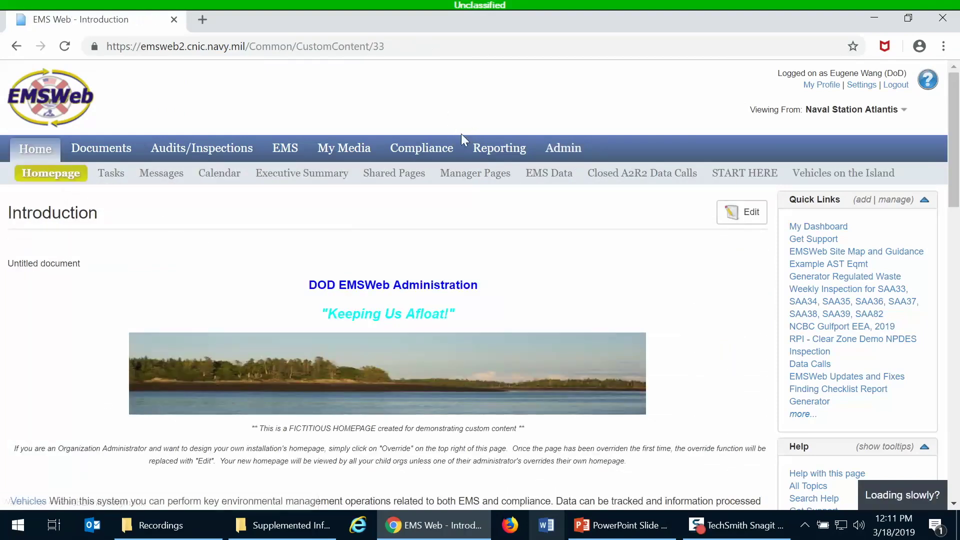
pyautogui.scroll(-5, 328, 328)
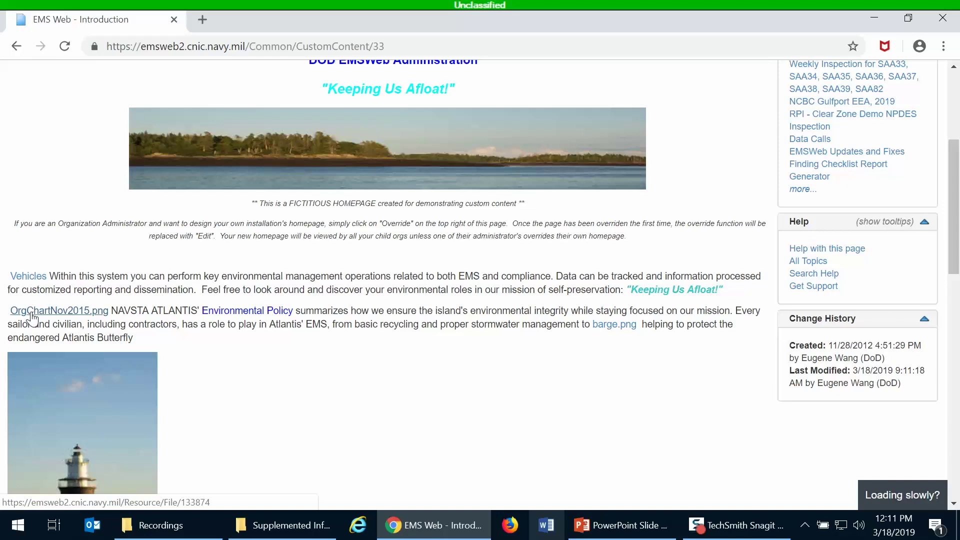
pyautogui.scroll(-1, 178, 400)
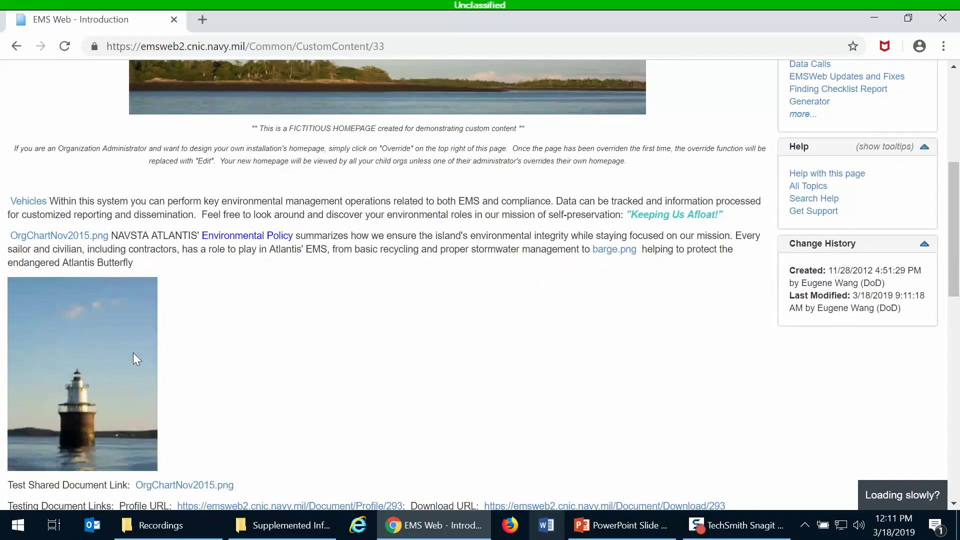
pyautogui.scroll(6, 134, 360)
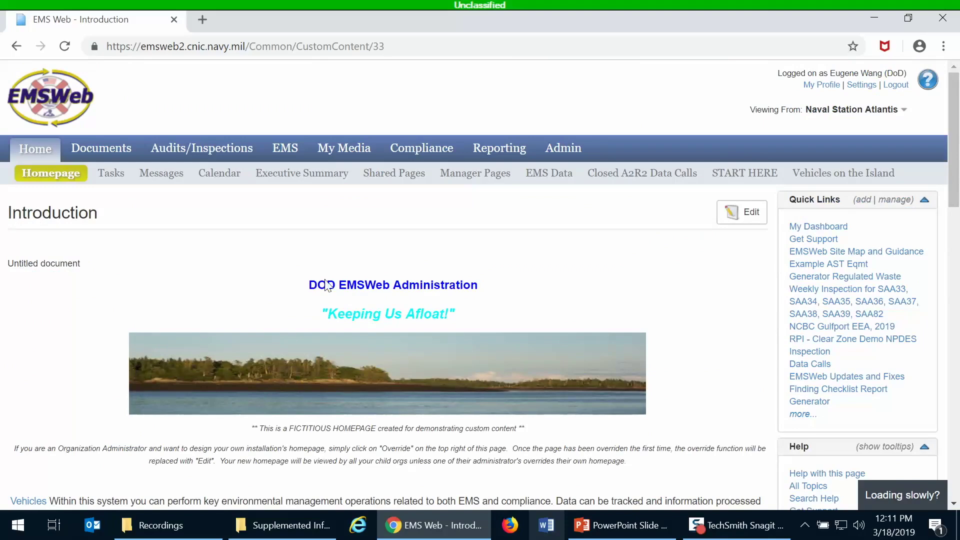
# Step: Open the organization's list of custom content pages in the administration area and look through it
pyautogui.click(564, 149)
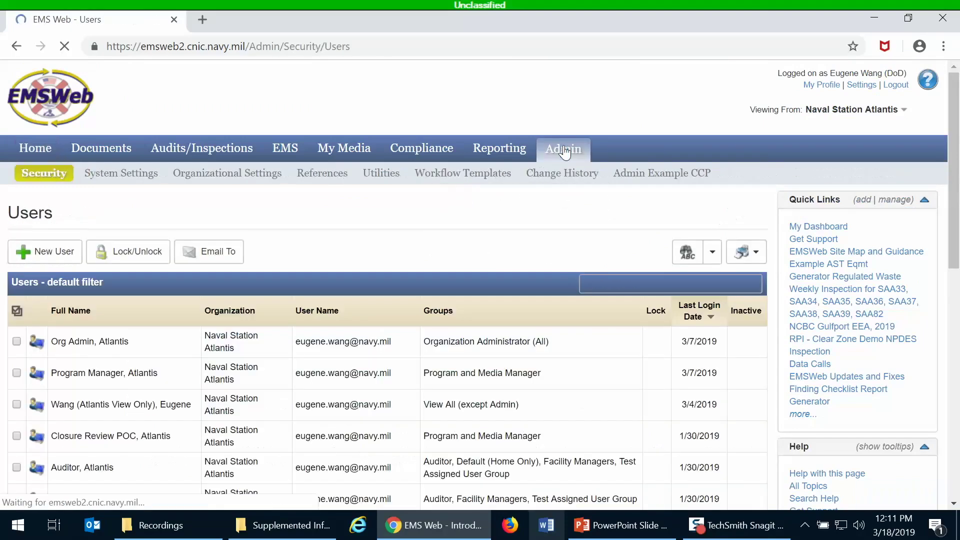
pyautogui.moveTo(213, 176)
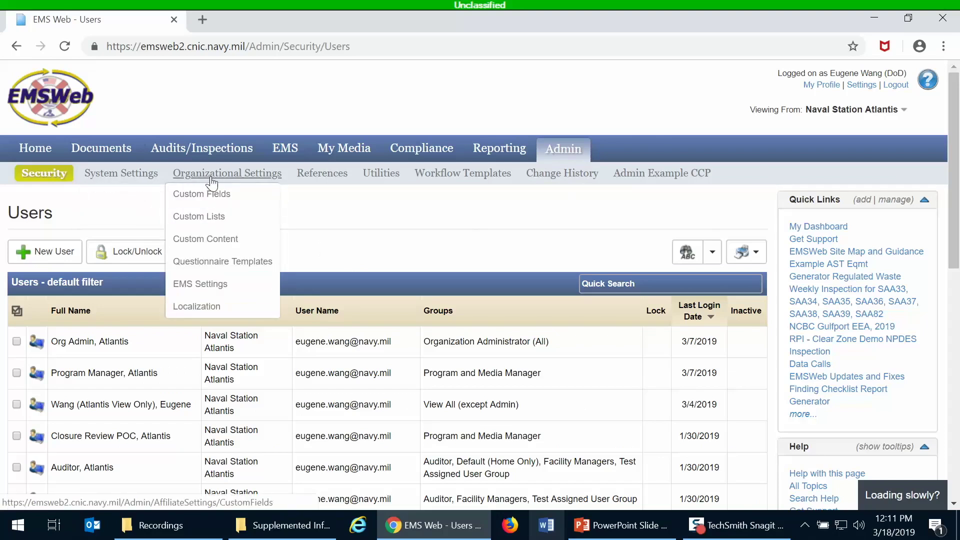
pyautogui.click(216, 243)
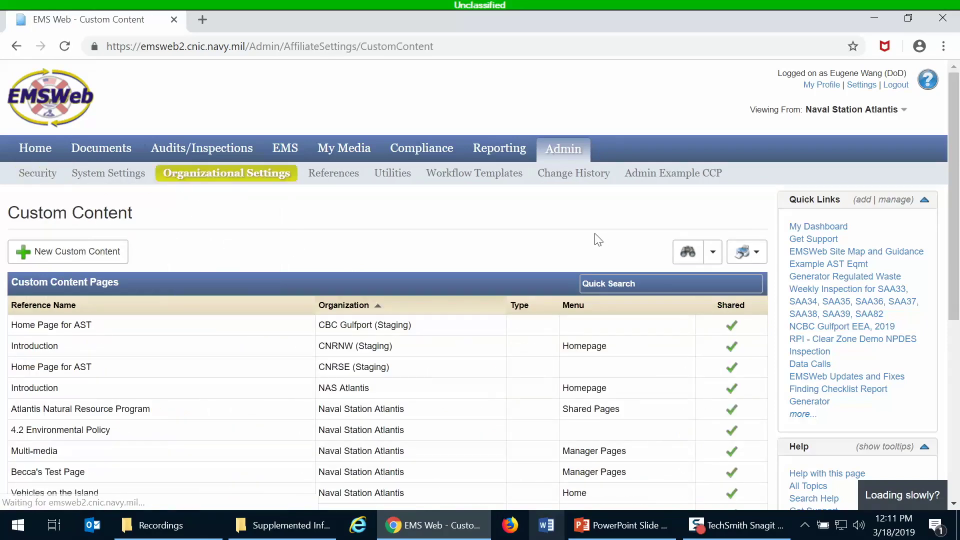
pyautogui.scroll(-3, 344, 256)
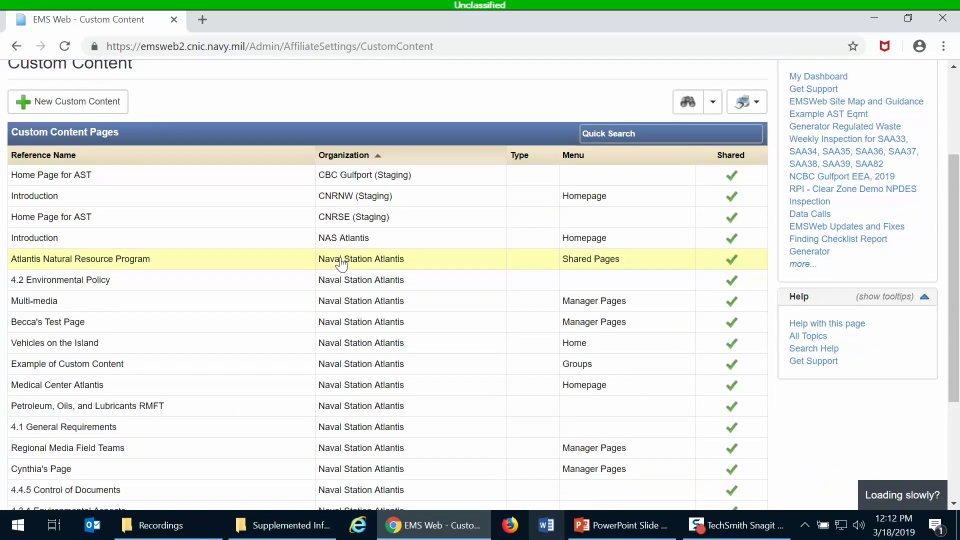
pyautogui.scroll(-4, 341, 264)
pyautogui.scroll(3, 340, 265)
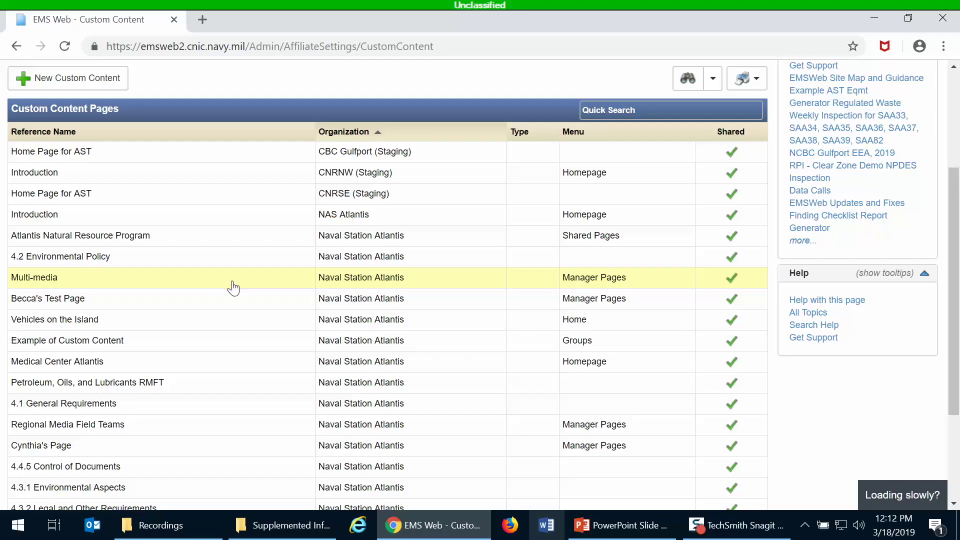
pyautogui.scroll(2, 235, 282)
# Step: Start a new custom content page titled "Training Custom Content Page", leaving the reference name and page type blank
pyautogui.click(106, 161)
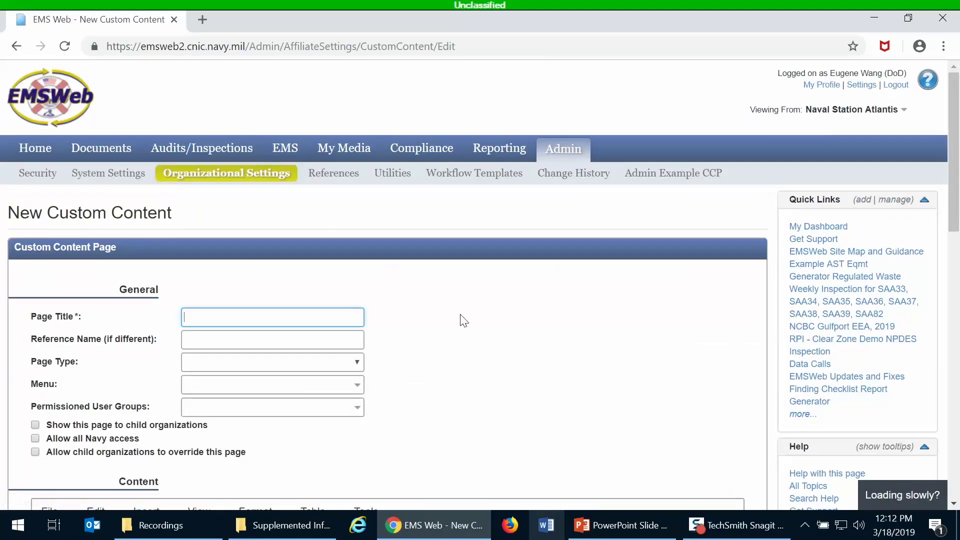
pyautogui.scroll(-2, 462, 319)
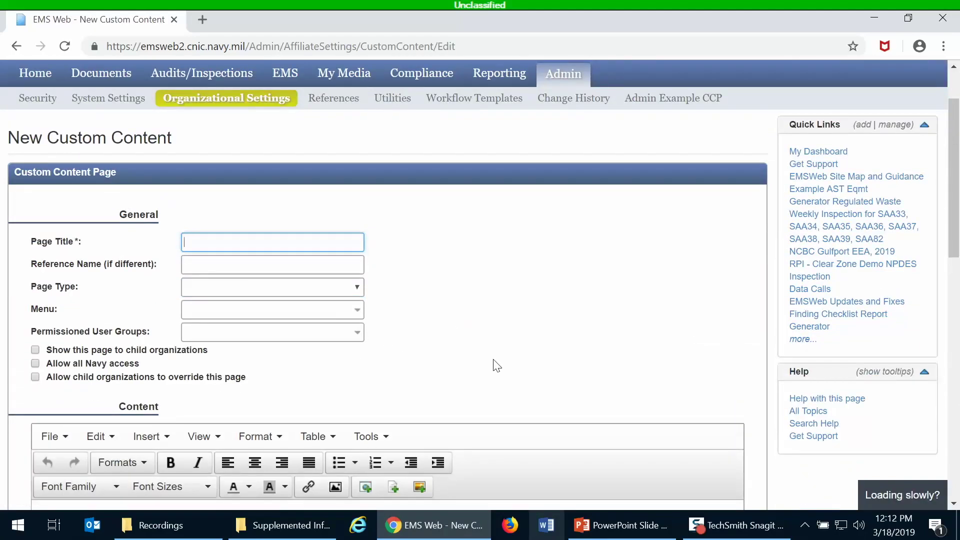
pyautogui.write('Training Custom Content Page')
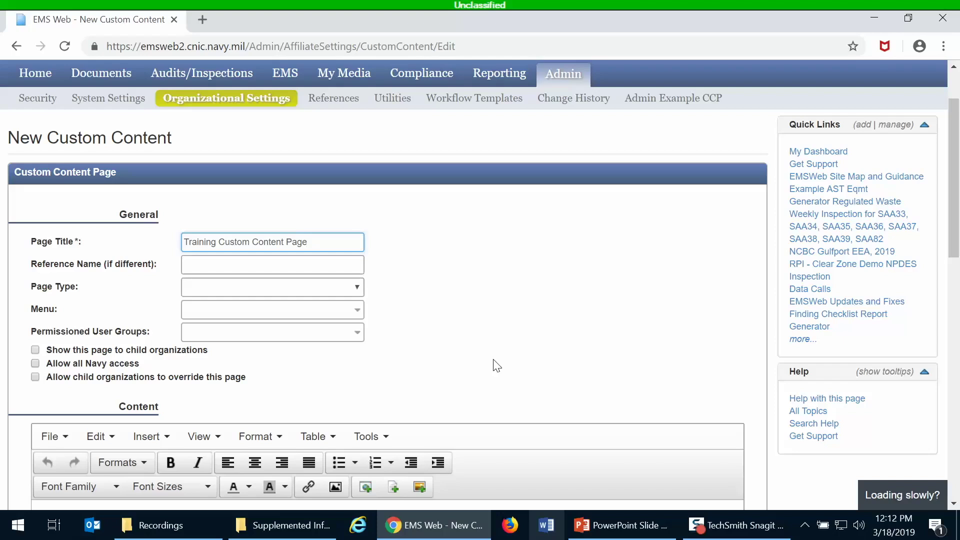
pyautogui.scroll(-2, 450, 282)
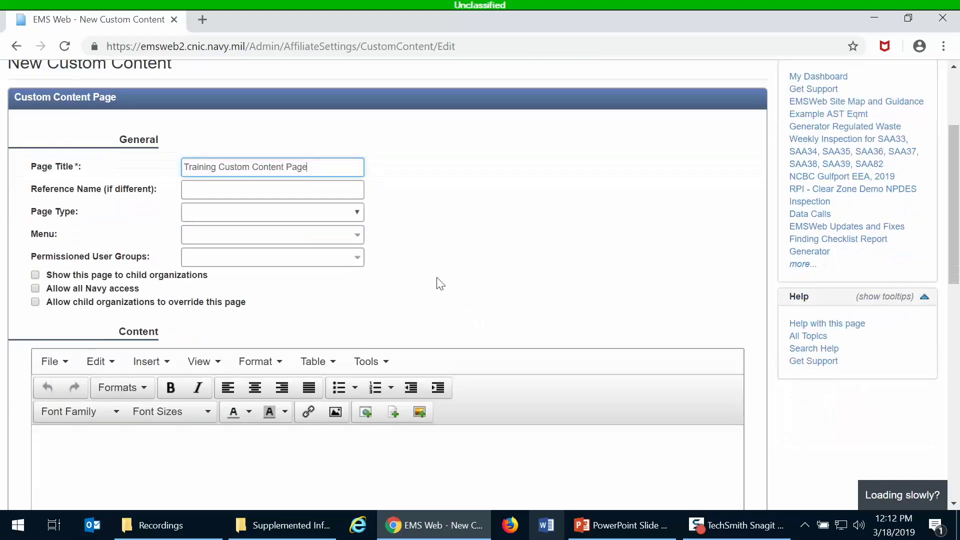
pyautogui.click(358, 214)
pyautogui.click(390, 219)
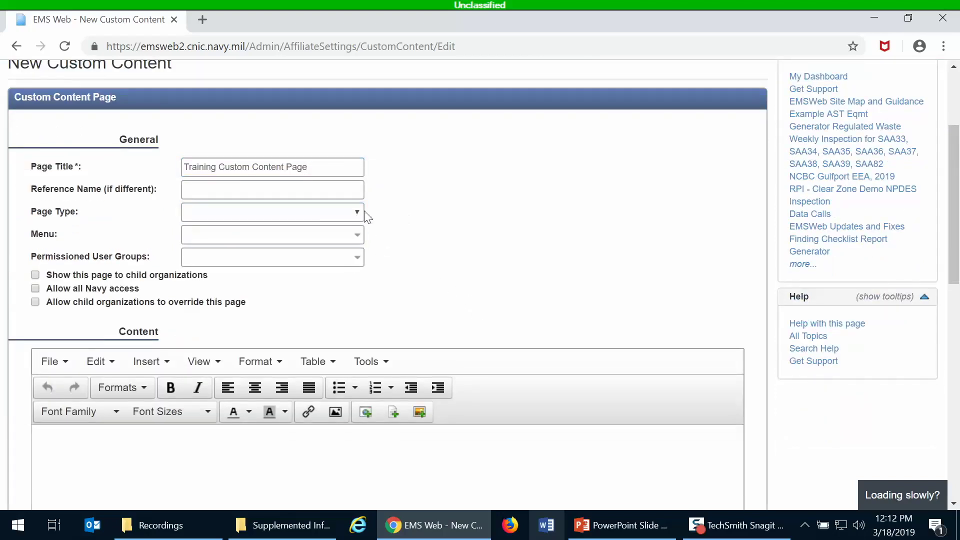
pyautogui.click(264, 191)
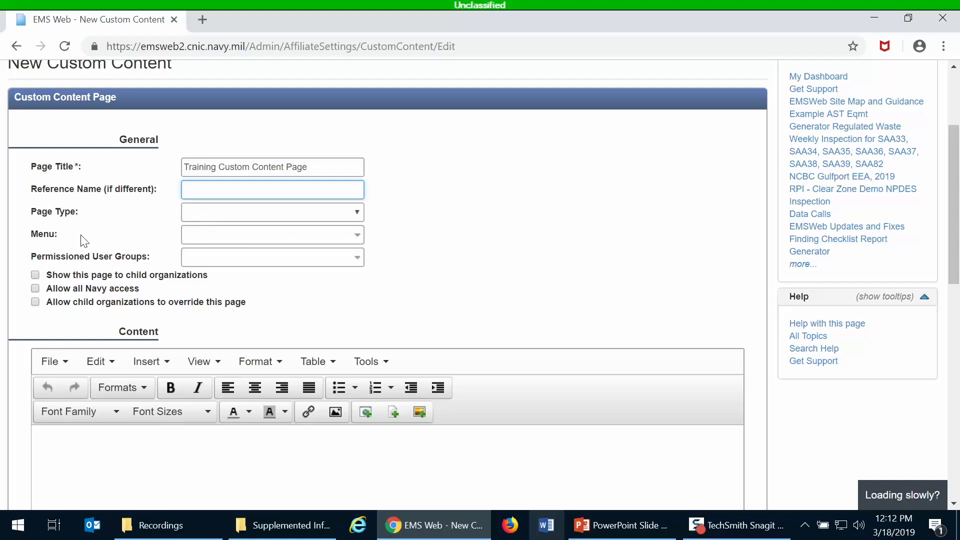
# Step: Assign the new page to the Shared Pages menu under Home
pyautogui.click(211, 235)
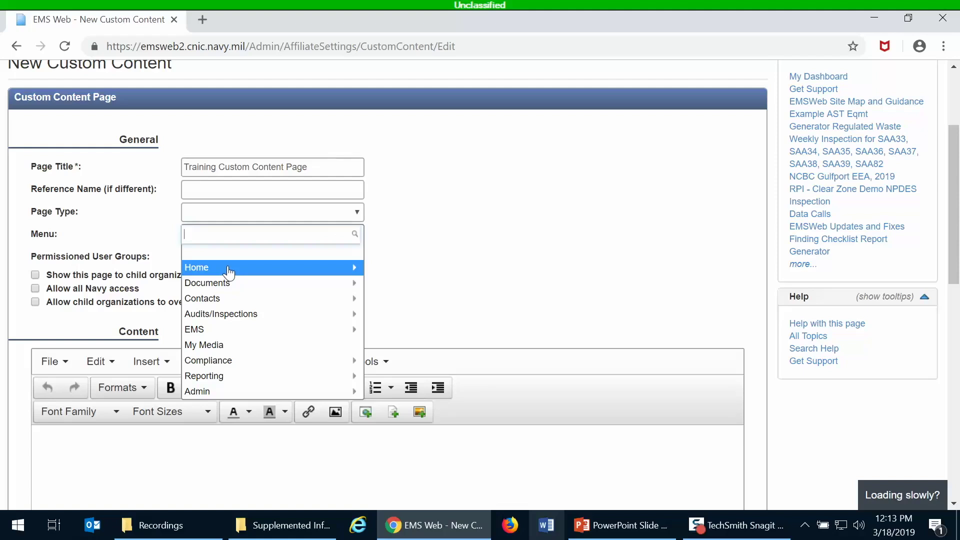
pyautogui.click(354, 270)
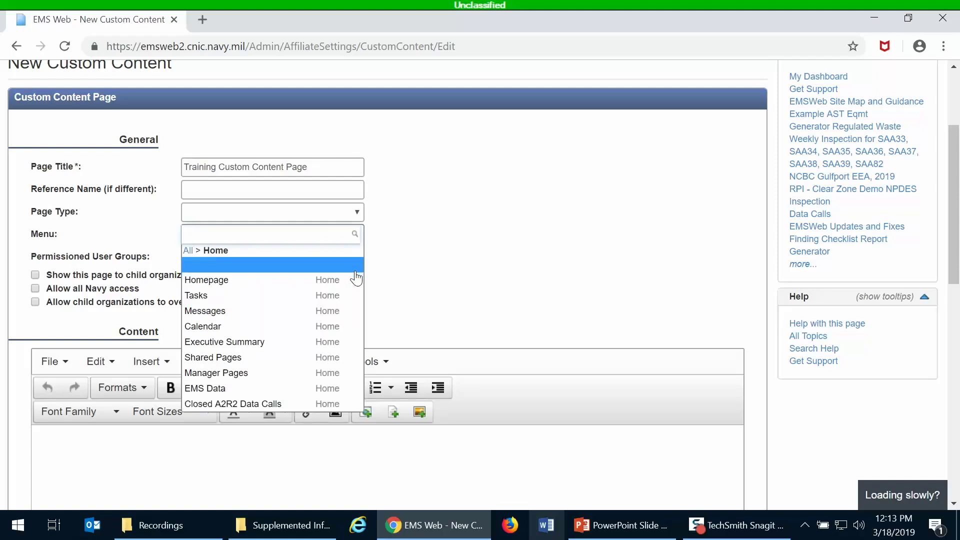
pyautogui.click(268, 358)
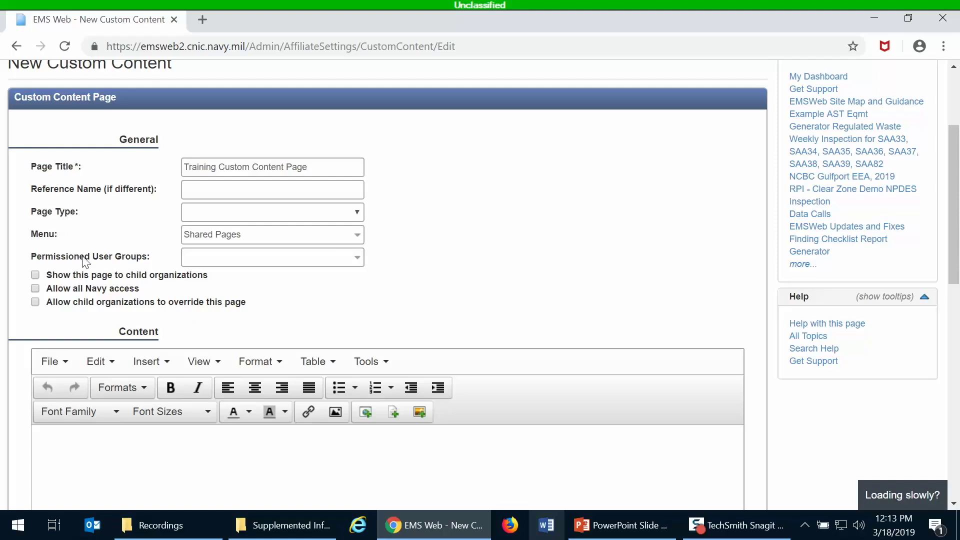
# Step: Try limiting the page to the Organization Administrator (All) user group, and clear that selection again
pyautogui.click(220, 257)
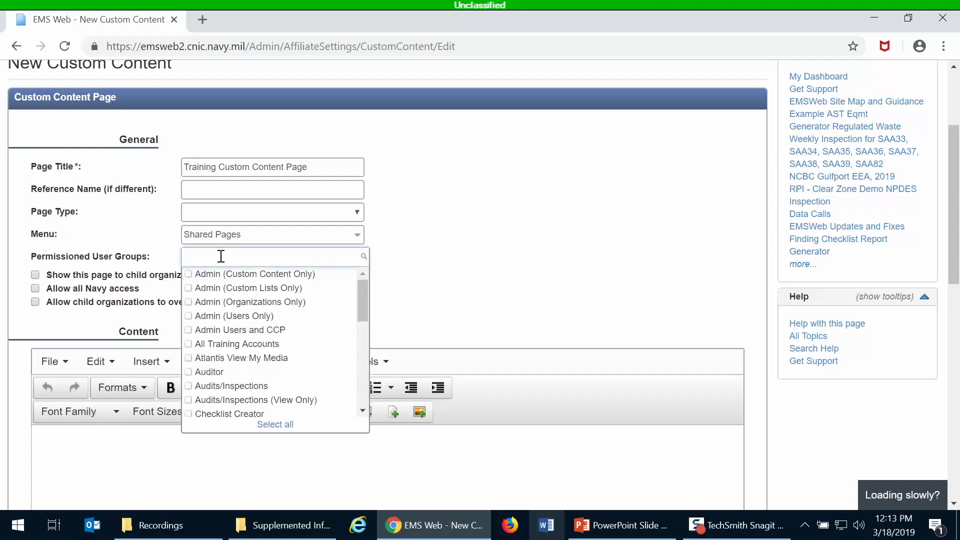
pyautogui.scroll(-4, 321, 325)
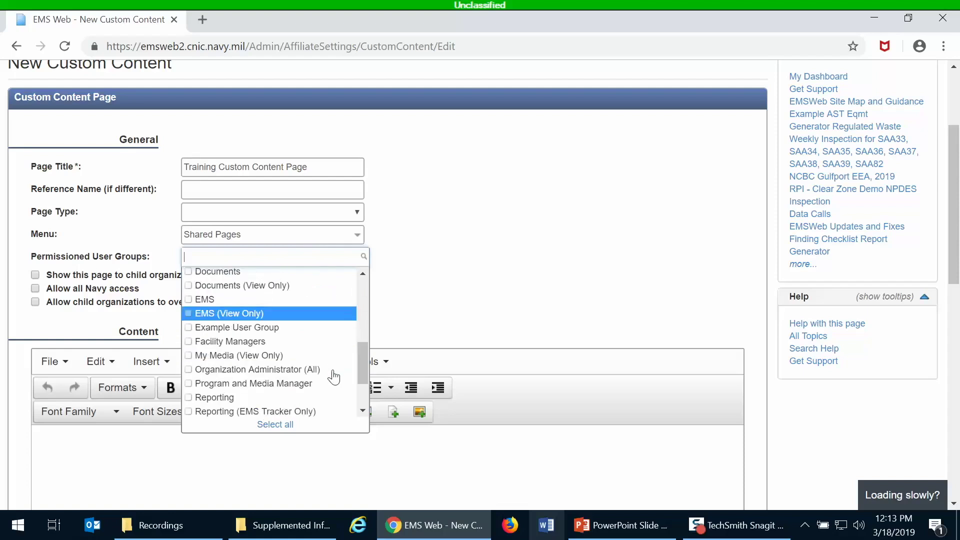
pyautogui.scroll(-2, 334, 376)
pyautogui.scroll(6, 332, 360)
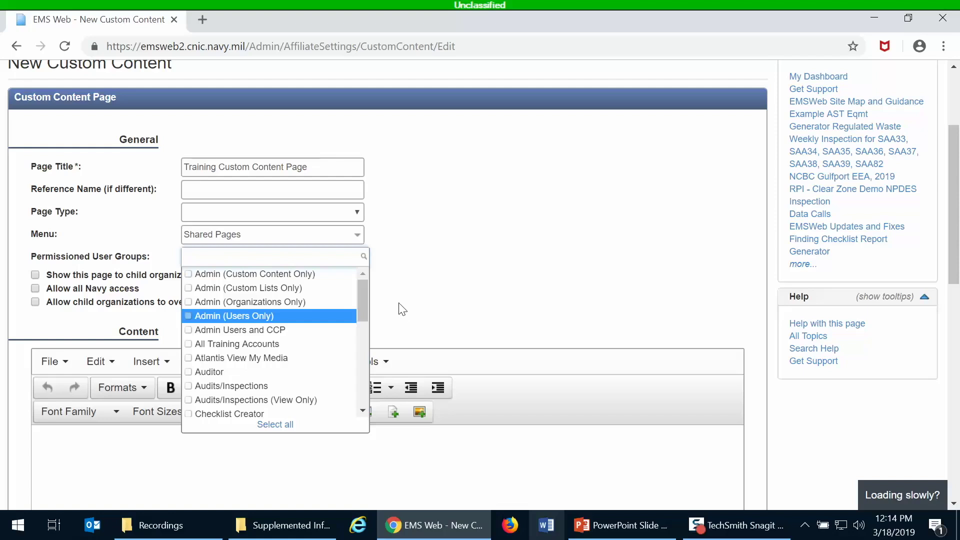
pyautogui.moveTo(364, 295); pyautogui.dragTo(370, 368)
pyautogui.click(316, 344)
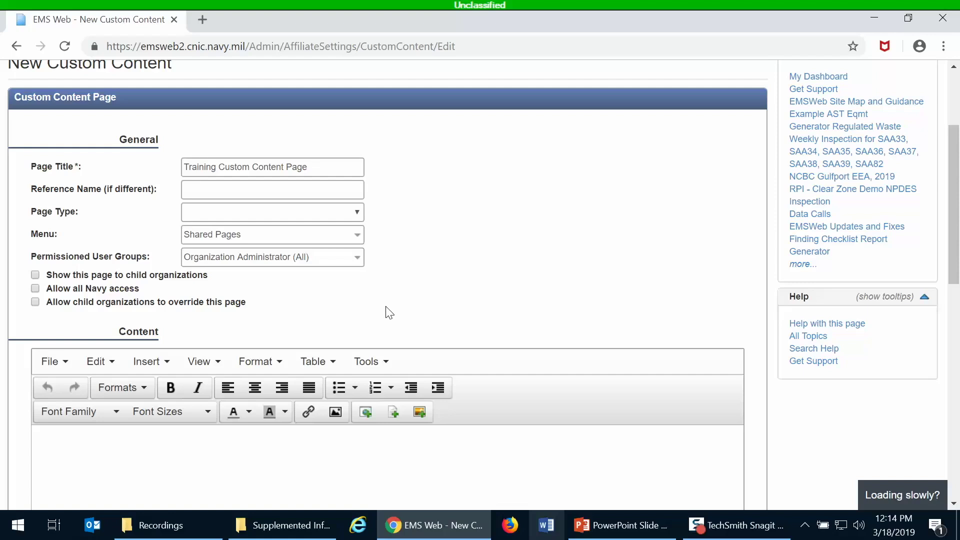
pyautogui.click(252, 261)
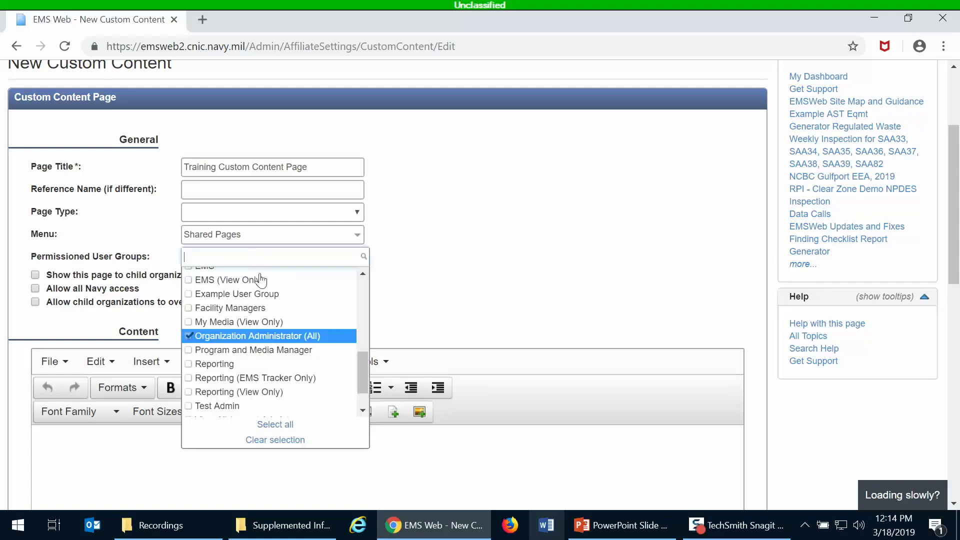
pyautogui.click(269, 440)
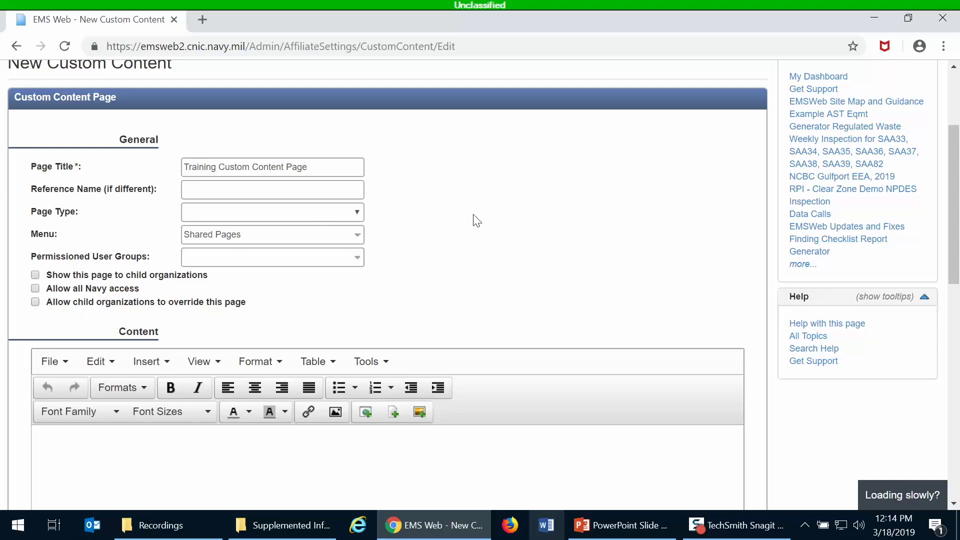
# Step: Write "This is a custom content page created during the training." below a few empty lines in the page content
pyautogui.scroll(-3, 476, 221)
pyautogui.scroll(-2, 460, 250)
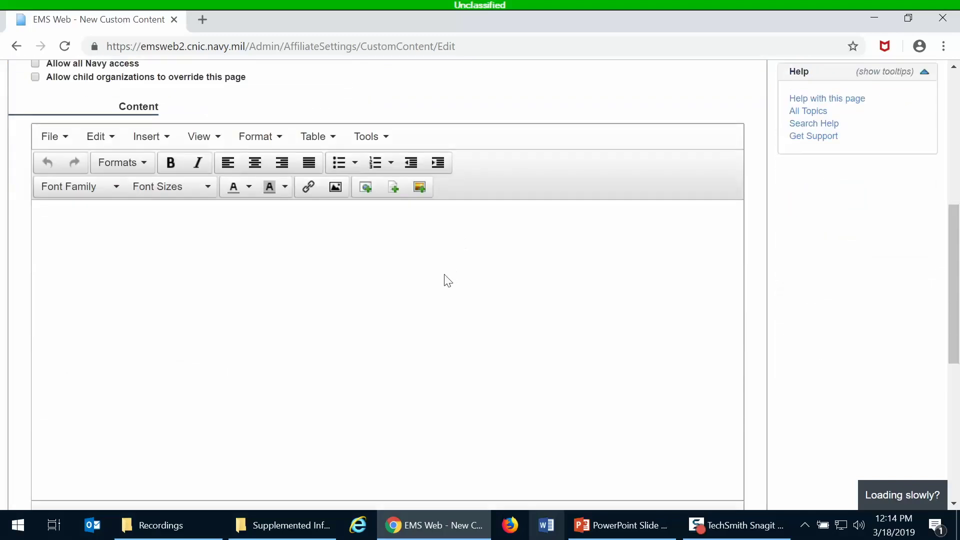
pyautogui.scroll(-2, 439, 278)
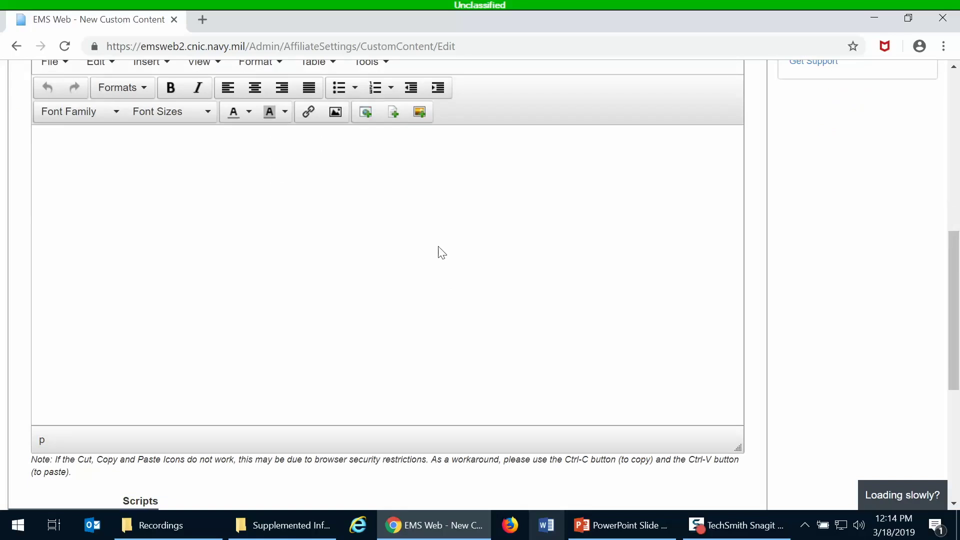
pyautogui.press('Return')
pyautogui.press('Return')
pyautogui.press('Return')
pyautogui.write('This is a c')
pyautogui.write('content apg')
pyautogui.write('e t')
pyautogui.press('BackSpace')
pyautogui.press('BackSpace')
pyautogui.press('BackSpace')
pyautogui.press('BackSpace')
pyautogui.press('BackSpace')
pyautogui.press('BackSpace')
pyautogui.write('page created during the training.')
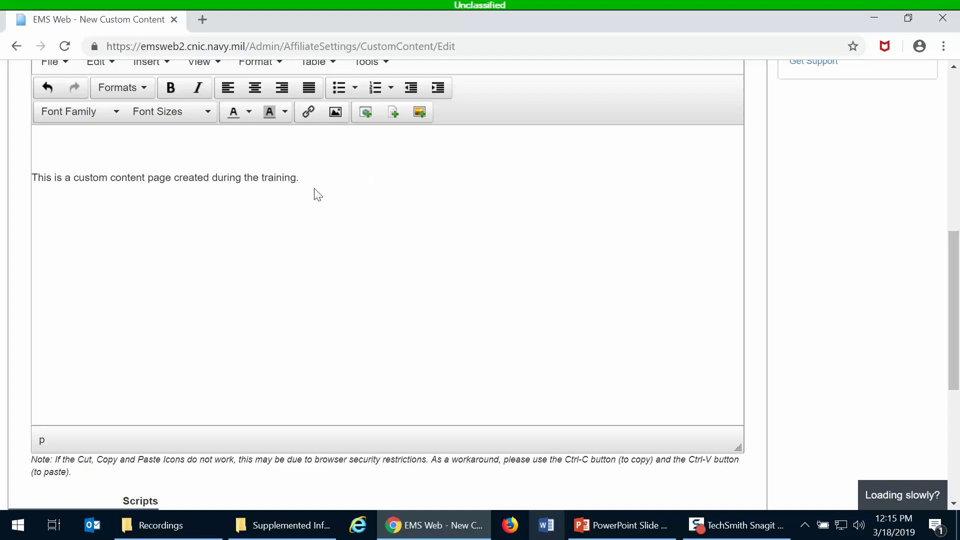
# Step: Format the training sentence as centered, bold text at 24pt
pyautogui.scroll(2, 317, 197)
pyautogui.moveTo(300, 252); pyautogui.dragTo(32, 252)
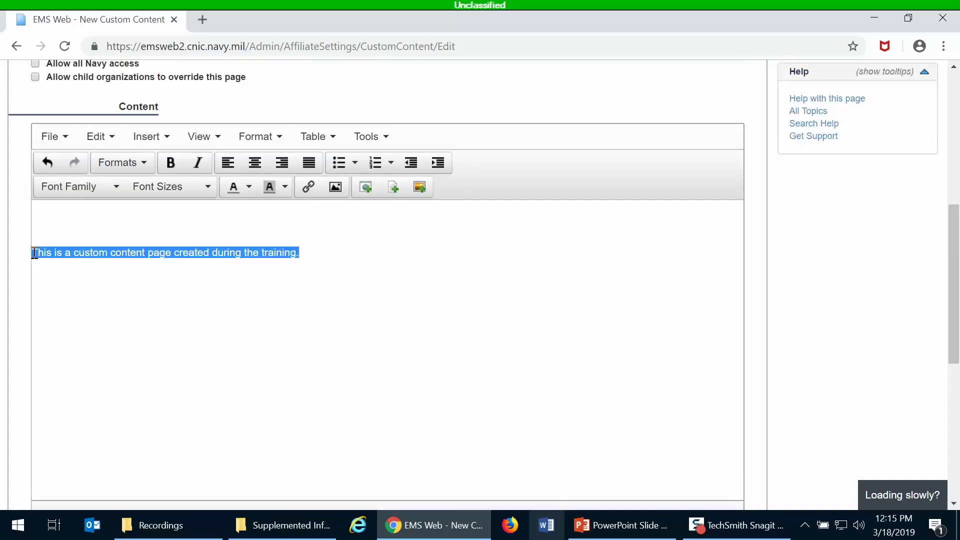
pyautogui.click(251, 173)
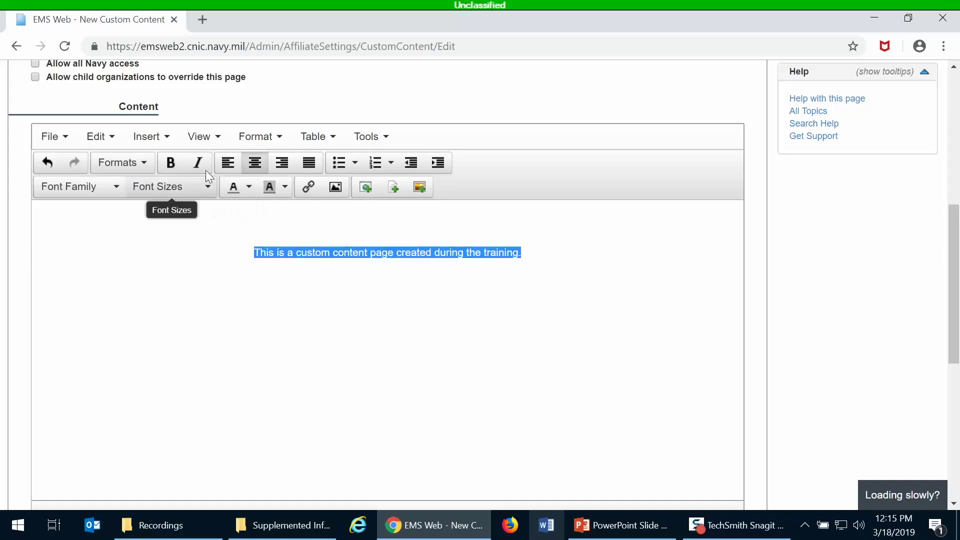
pyautogui.click(167, 172)
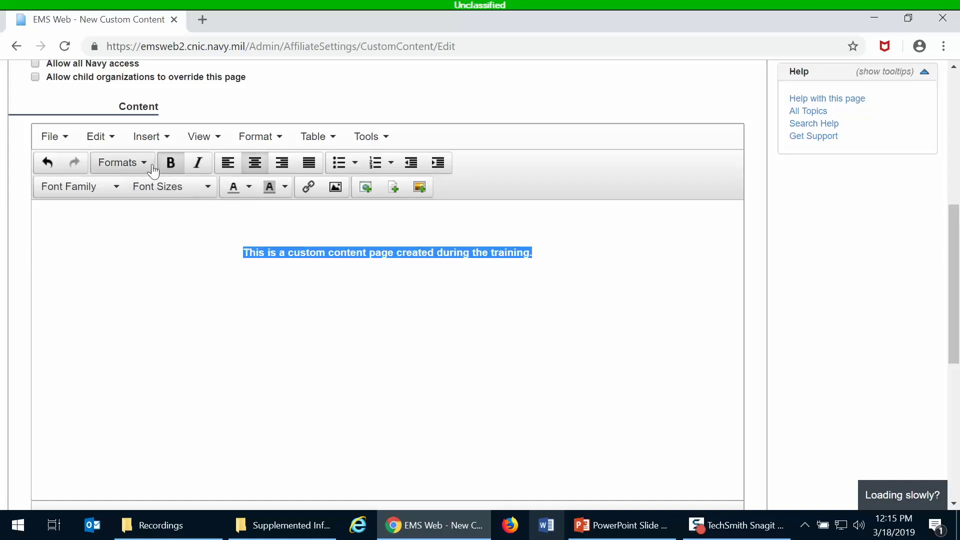
pyautogui.click(165, 186)
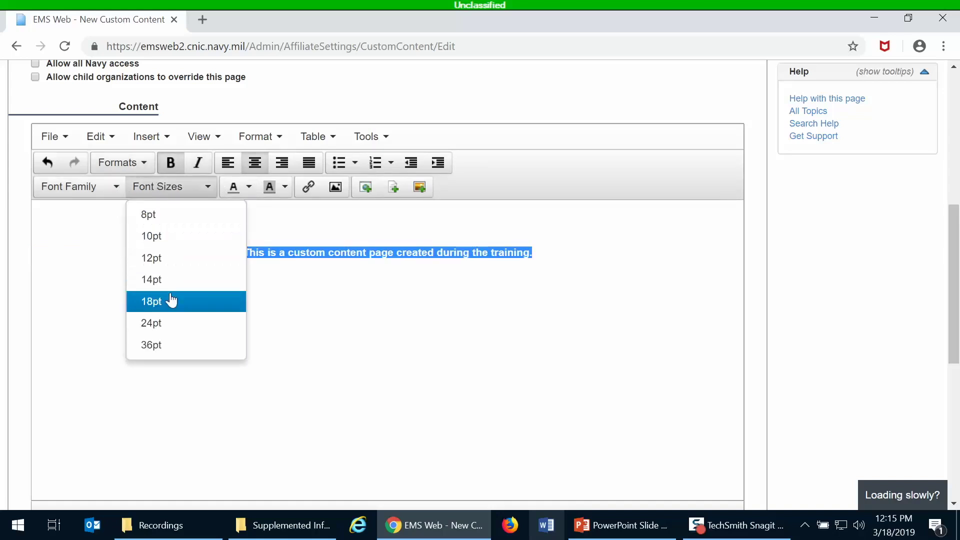
pyautogui.click(178, 323)
pyautogui.click(313, 311)
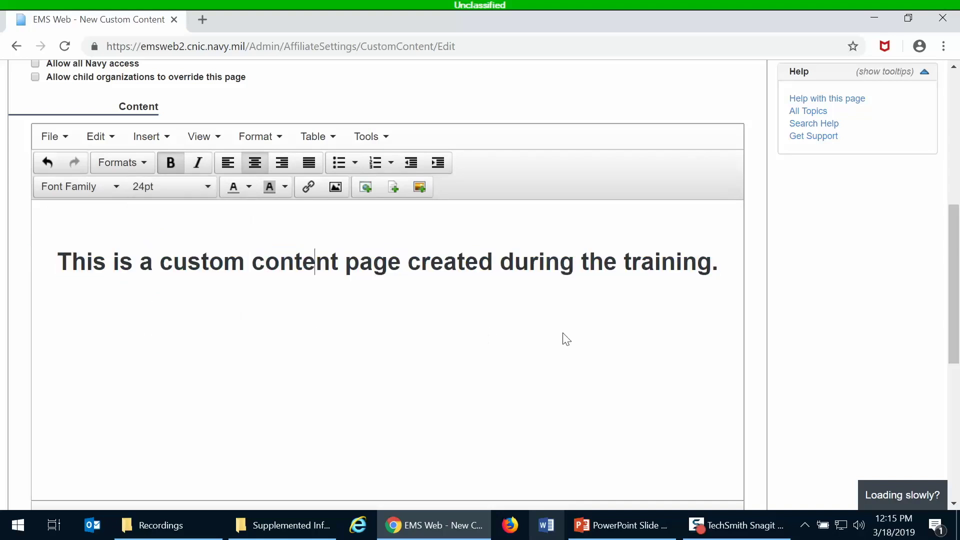
# Step: Save the new custom content page and open Training Custom Content Page from Shared Pages under Home
pyautogui.scroll(-6, 563, 336)
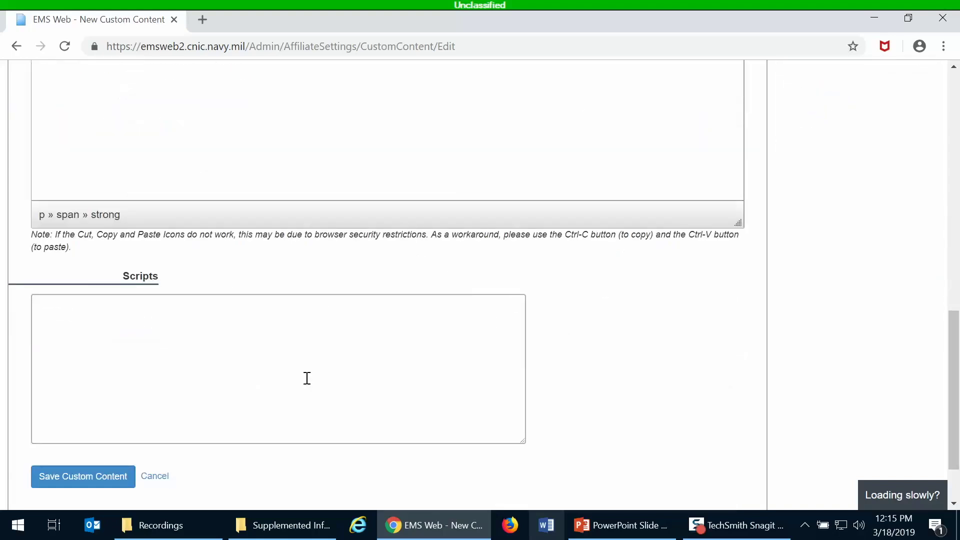
pyautogui.click(70, 486)
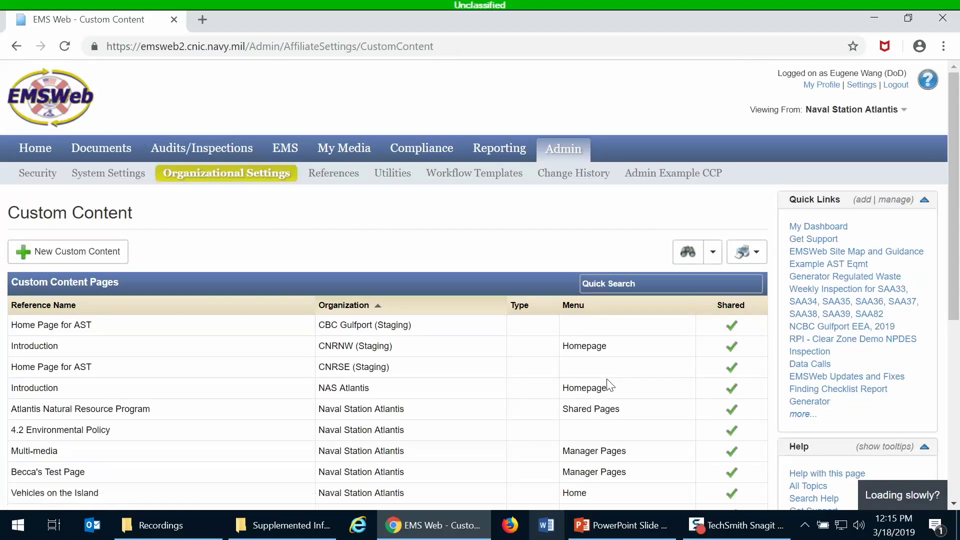
pyautogui.click(42, 152)
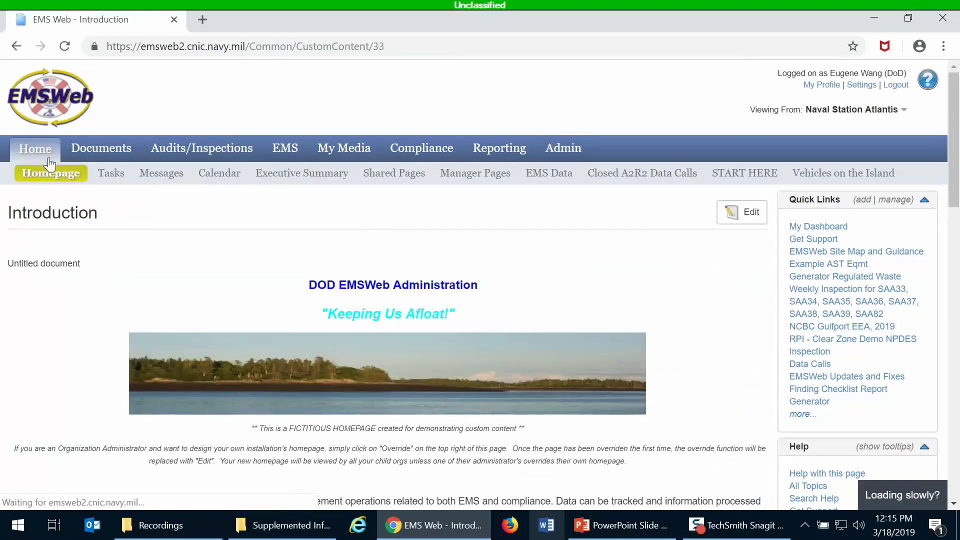
pyautogui.moveTo(407, 179)
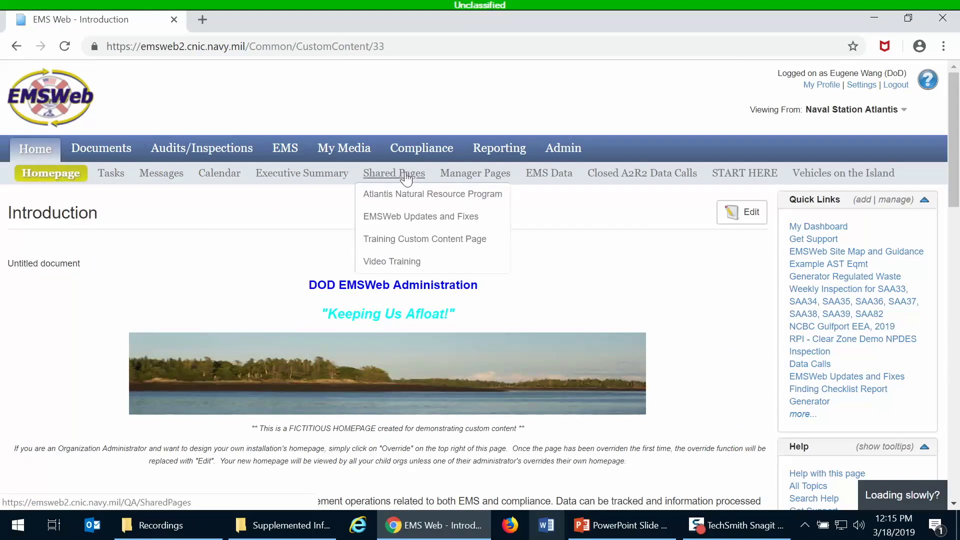
pyautogui.click(393, 241)
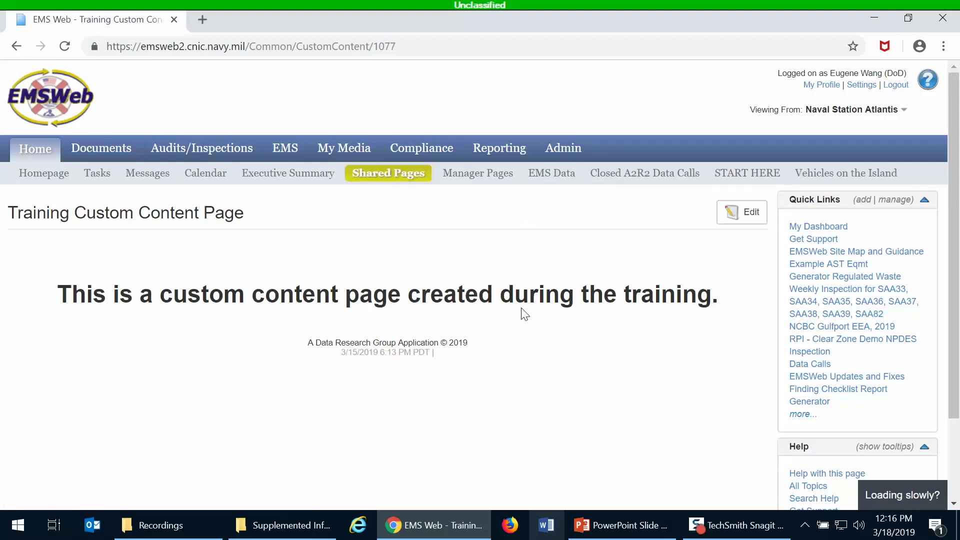
# Step: Return to the Custom Content list in the Admin organizational settings and look over the listed pages
pyautogui.click(565, 149)
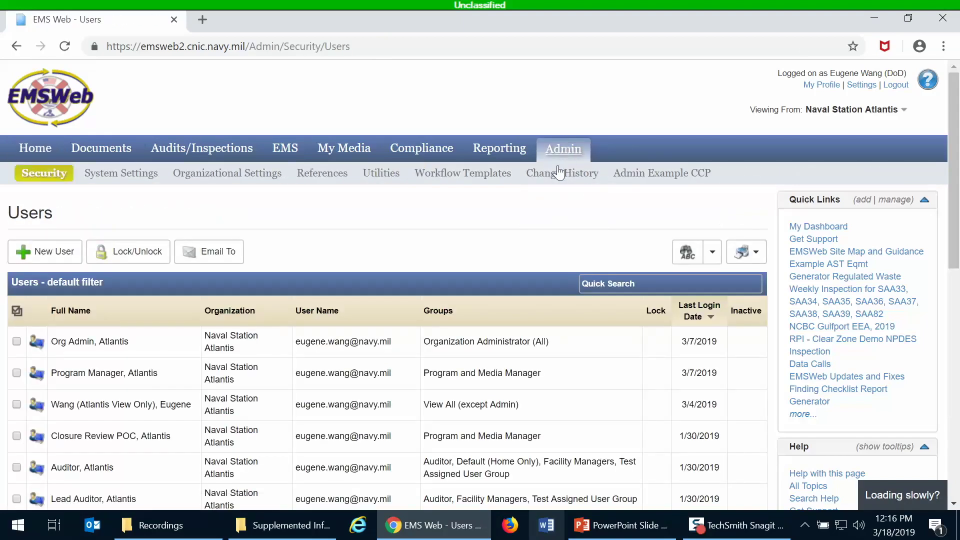
pyautogui.moveTo(195, 175)
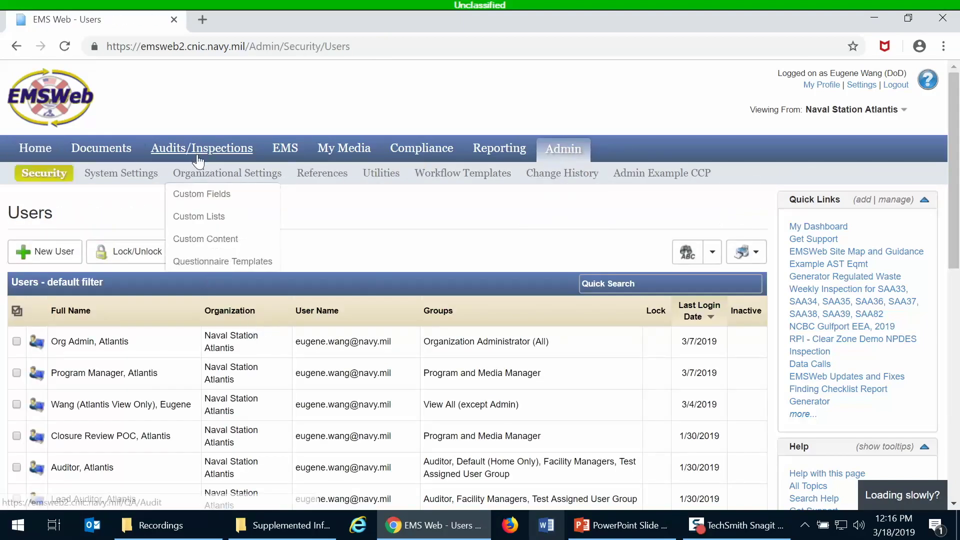
pyautogui.click(228, 243)
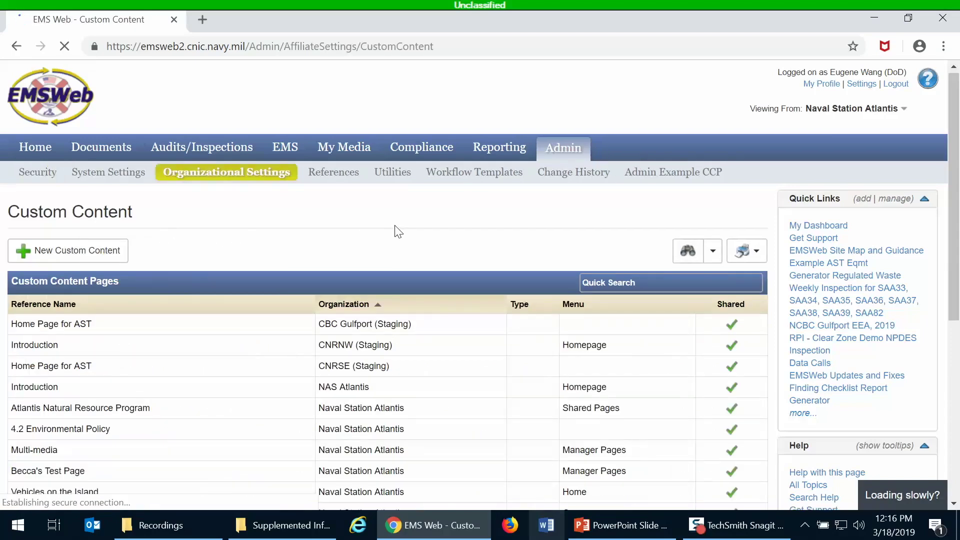
pyautogui.scroll(-3, 399, 232)
pyautogui.scroll(3, 398, 231)
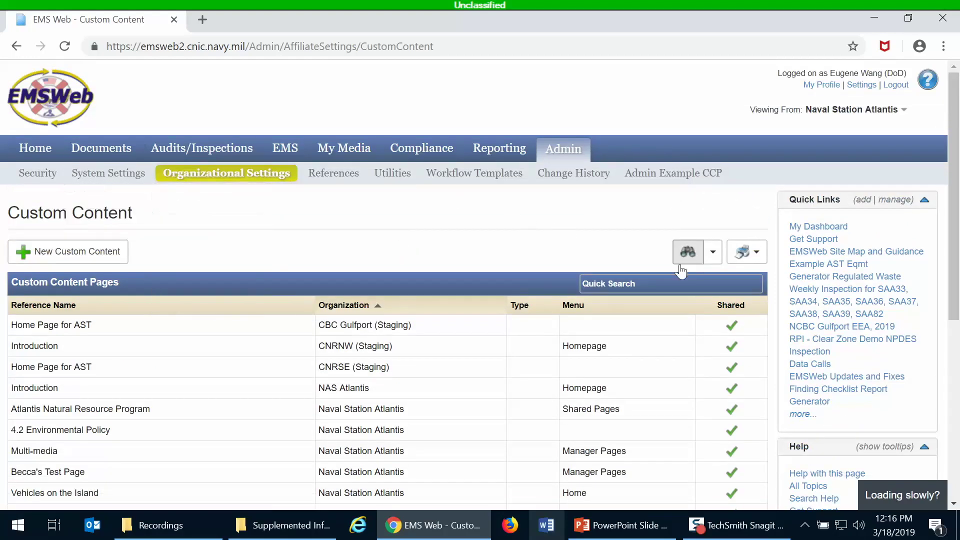
# Step: Search the custom content pages for "training" and open Training Custom Content Page for editing
pyautogui.click(580, 270)
pyautogui.write('training')
pyautogui.press('Return')
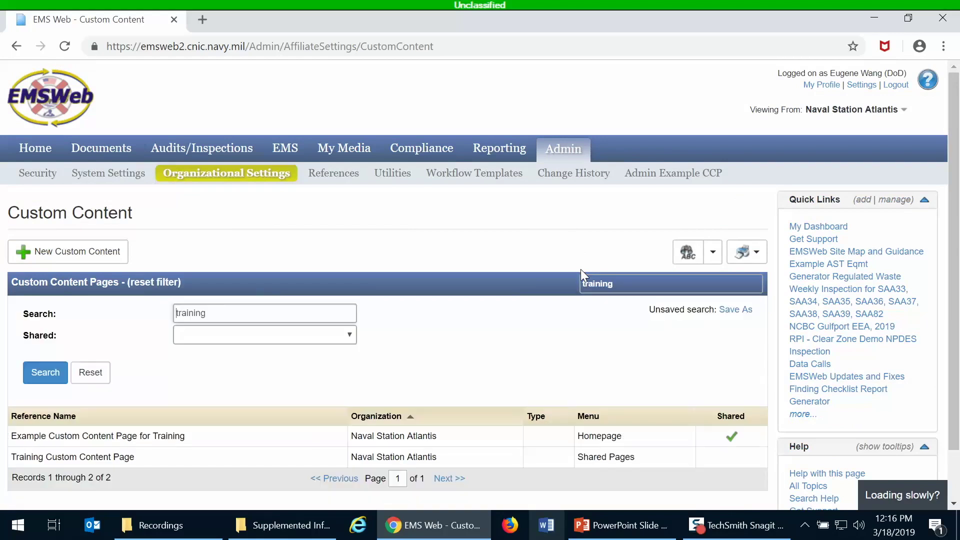
pyautogui.click(336, 459)
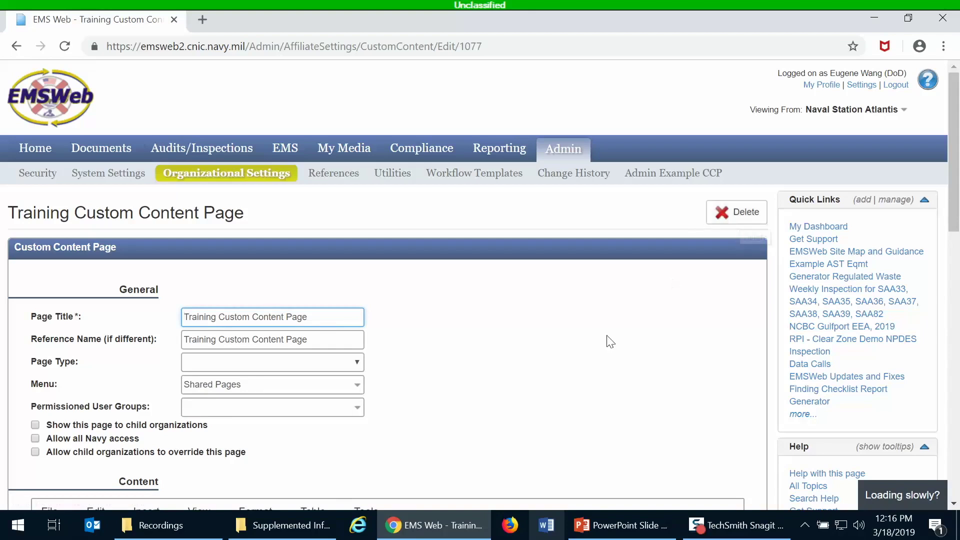
# Step: Review the page's general settings and content, including the available menu locations, without changing the Shared Pages assignment
pyautogui.scroll(-1, 610, 316)
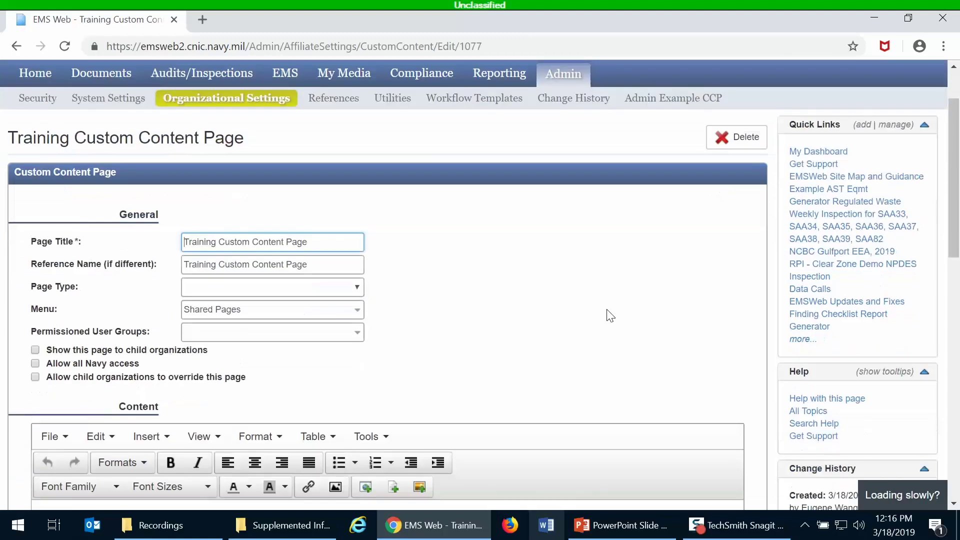
pyautogui.scroll(-1, 610, 316)
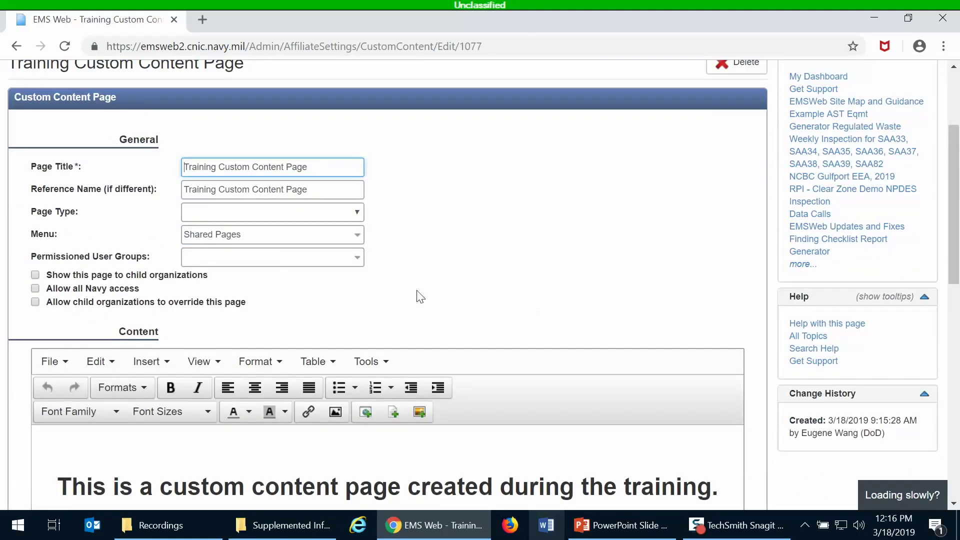
pyautogui.click(263, 240)
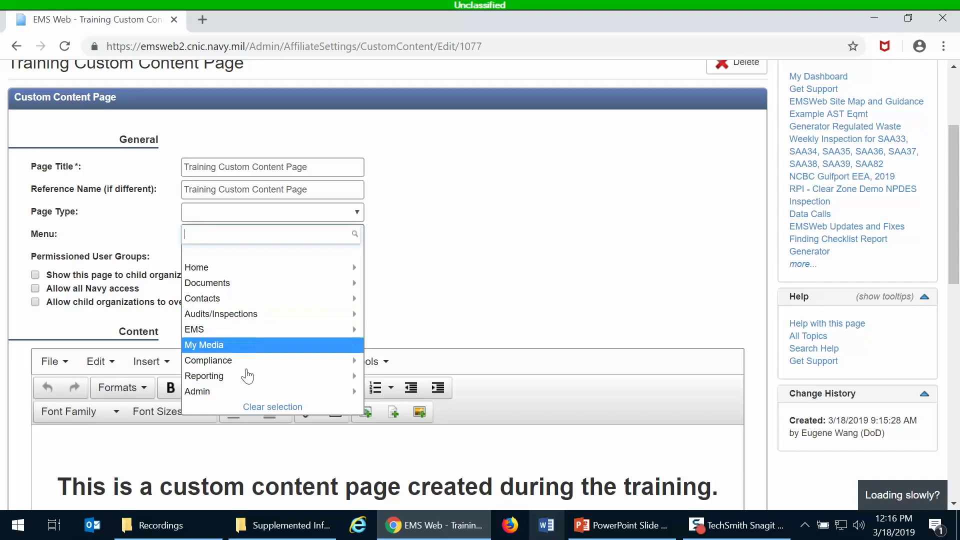
pyautogui.click(605, 237)
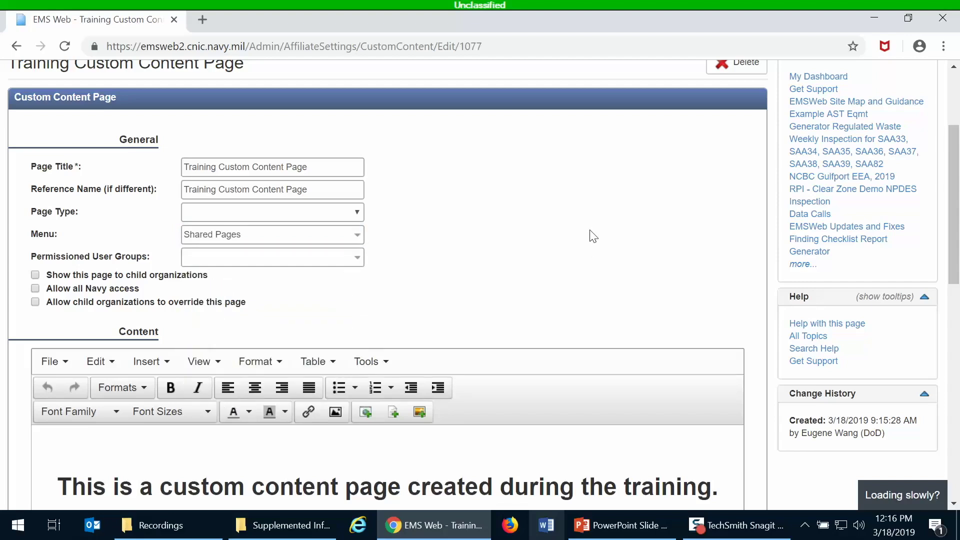
pyautogui.scroll(2, 593, 236)
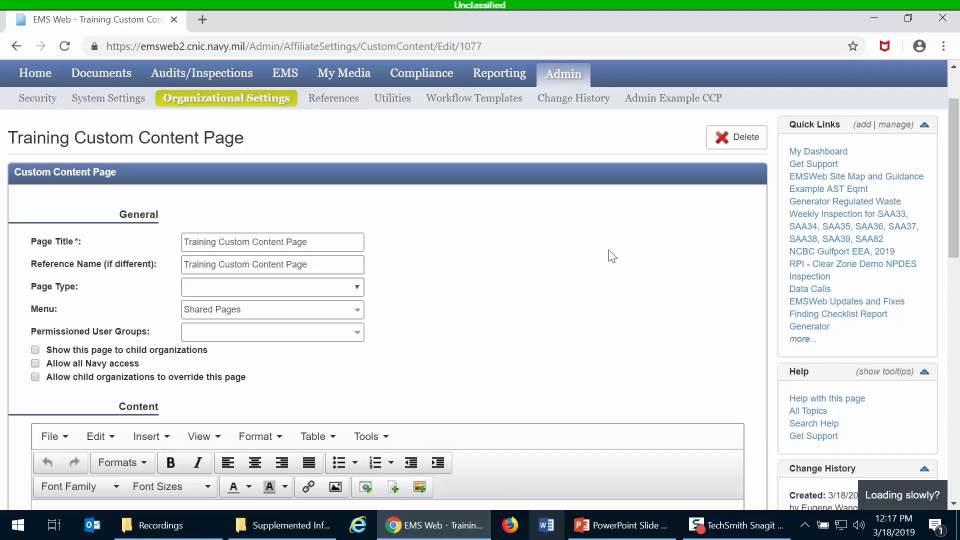
# Step: Open EMSWeb Site Map and Guidance and look through the guidance sections for each tab
pyautogui.click(810, 181)
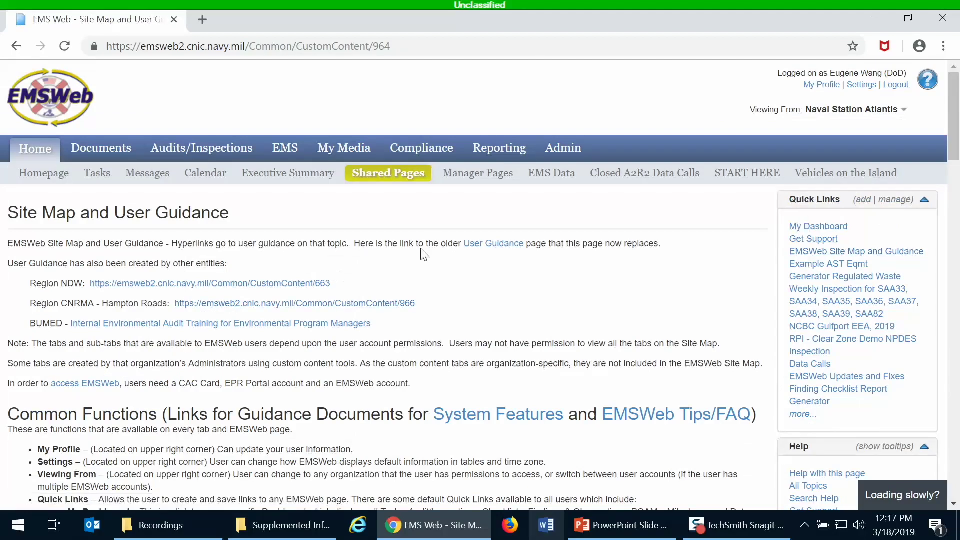
pyautogui.scroll(-6, 433, 255)
pyautogui.scroll(-20, 433, 255)
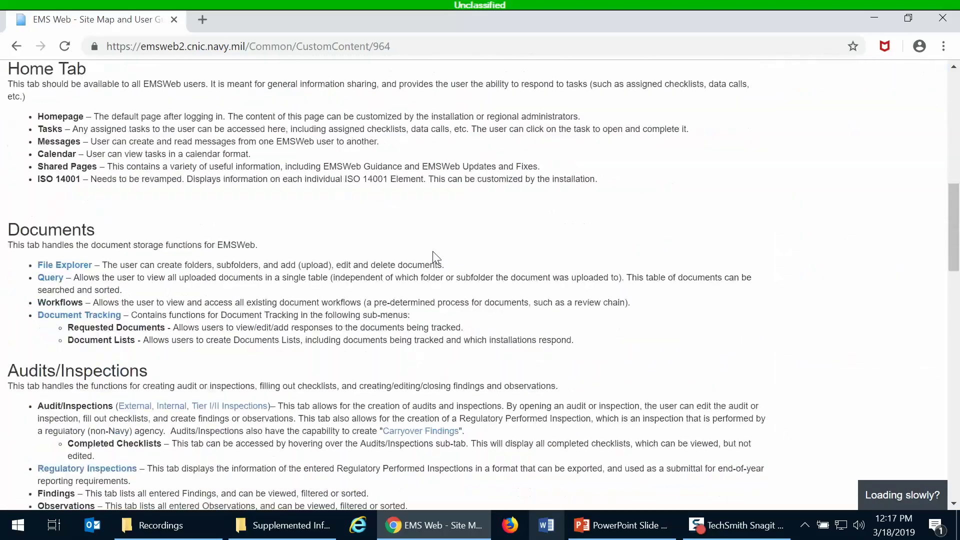
pyautogui.scroll(-10, 436, 258)
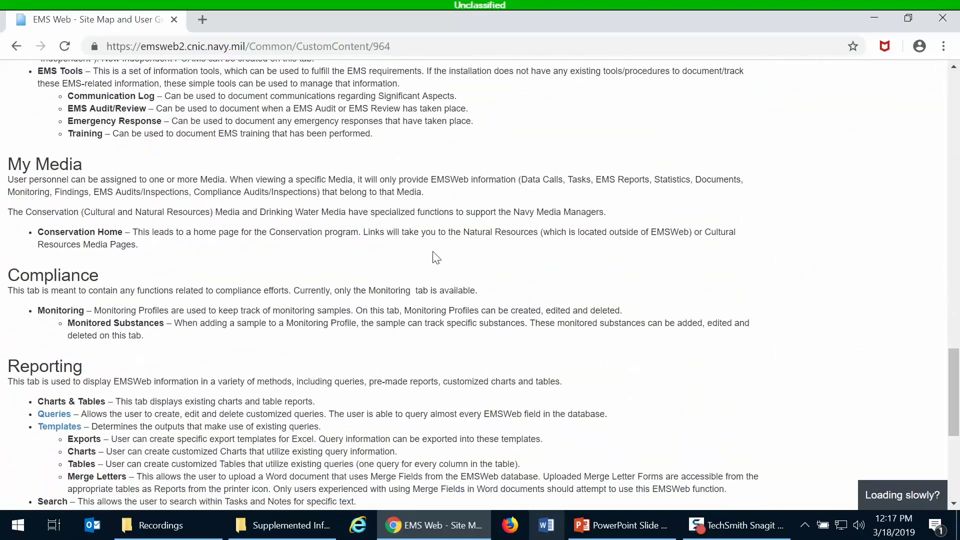